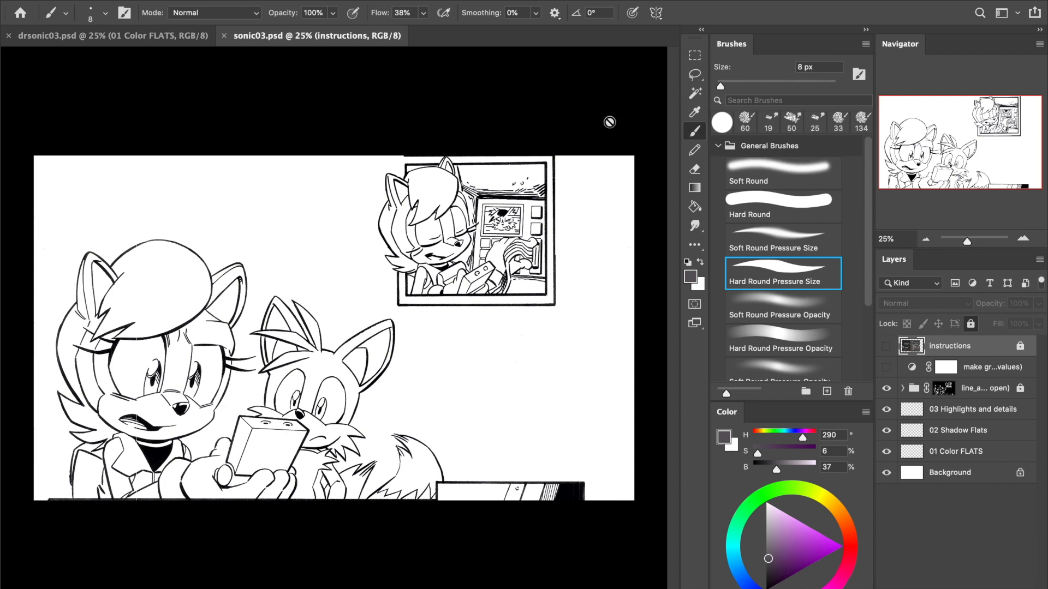
# - Switch to the drsonic03.psd document and hide the 02 Shadow Flats and 03 Highlights and details layers
pyautogui.click(127, 43)
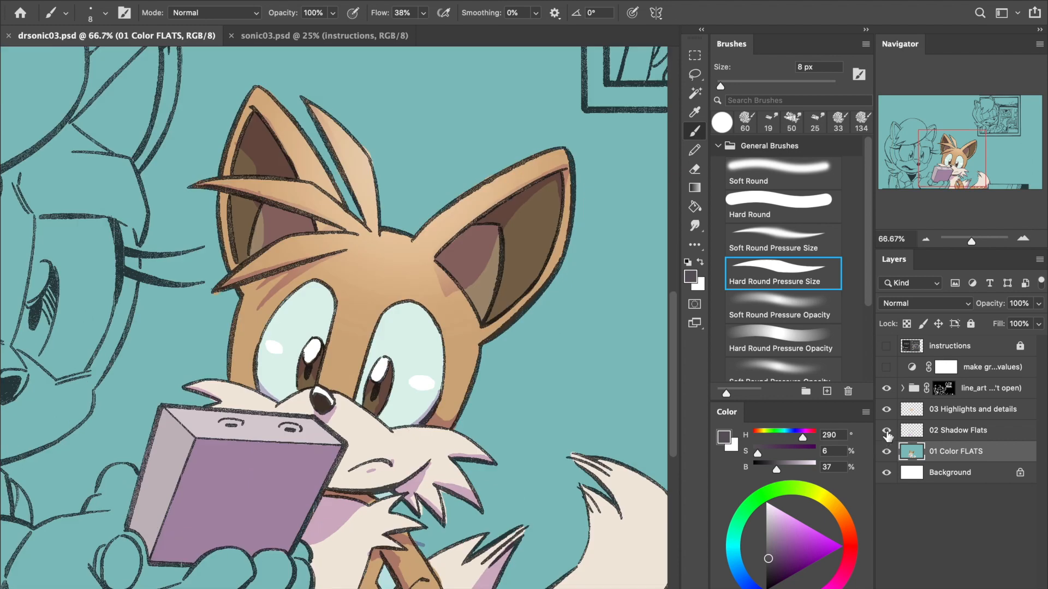
pyautogui.click(886, 430)
pyautogui.click(886, 410)
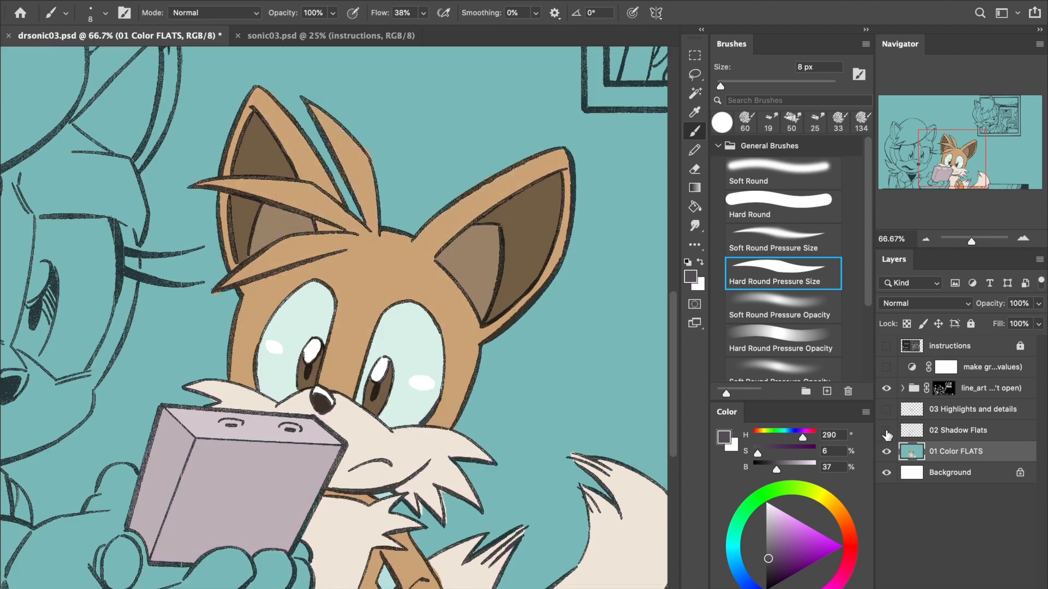
pyautogui.click(887, 430)
pyautogui.click(886, 410)
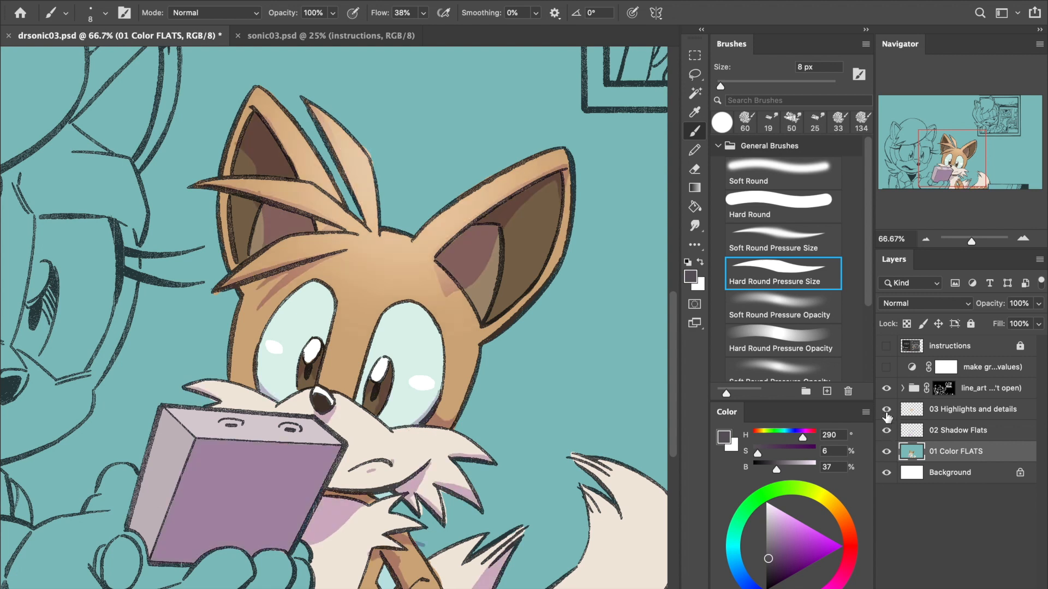
pyautogui.click(887, 410)
pyautogui.click(886, 430)
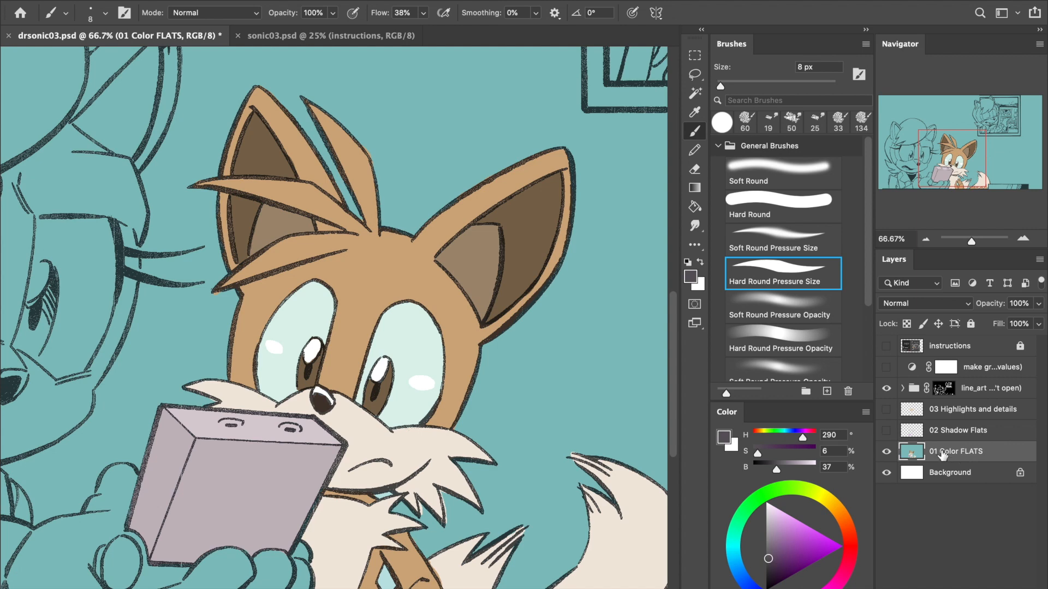
# - Examine the pixel edges of the 01 Color FLATS layer around the fox's eyes and muzzle, with the line art hidden
pyautogui.click(1023, 239)
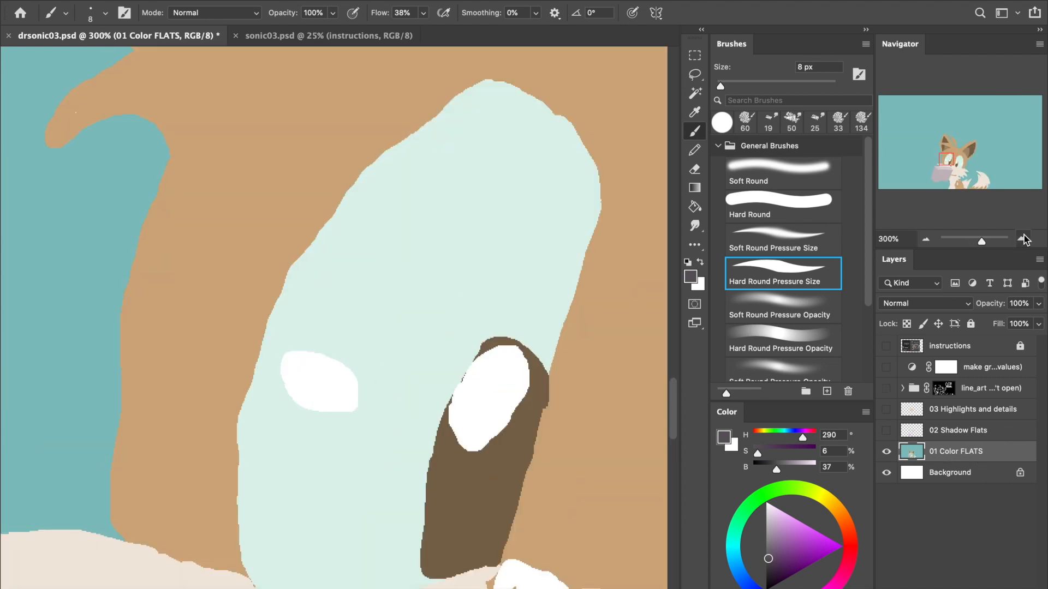
pyautogui.click(1023, 239)
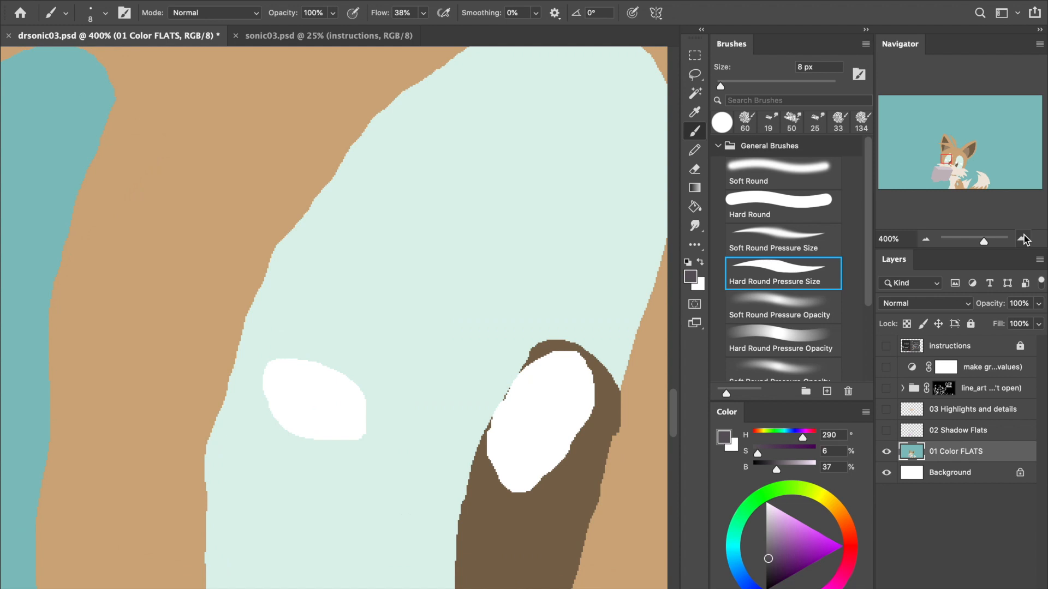
pyautogui.click(1024, 239)
pyautogui.click(1024, 239)
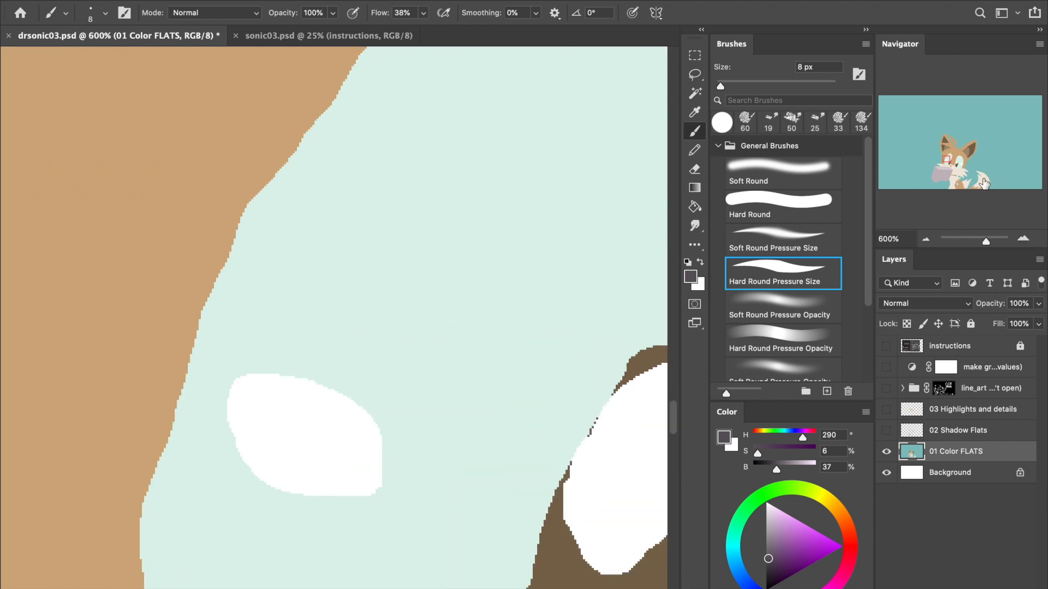
pyautogui.moveTo(947, 153); pyautogui.dragTo(954, 160)
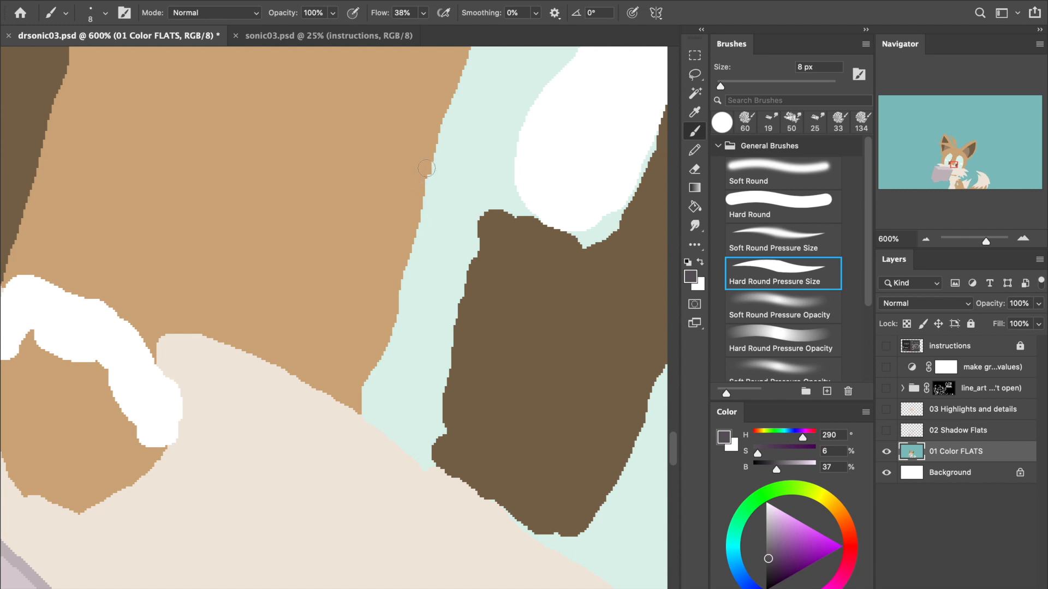
pyautogui.click(1024, 239)
pyautogui.click(1023, 239)
pyautogui.click(1024, 239)
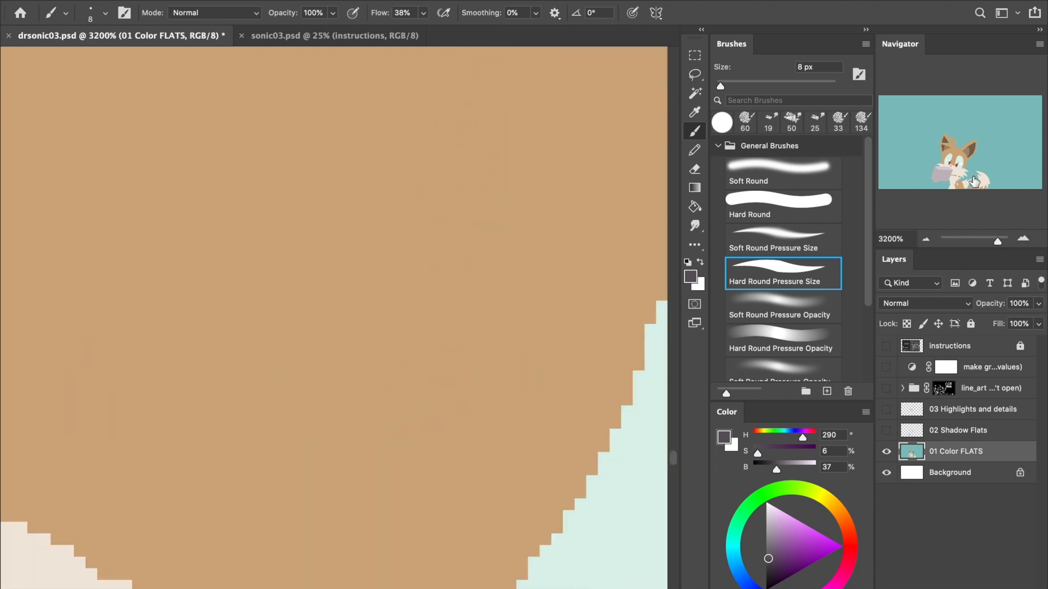
pyautogui.click(908, 169)
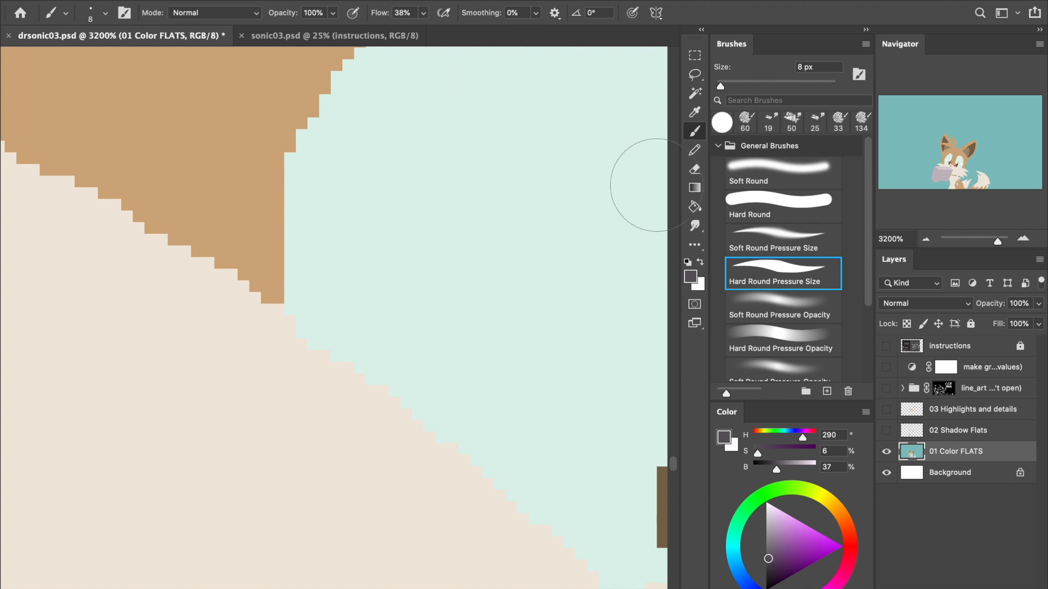
# - Paint a dark test dot with the 28 px Pencil, plus 8 px Hard Round Pressure Size Brush marks beside it, over the eye and muzzle edge
pyautogui.click(693, 150)
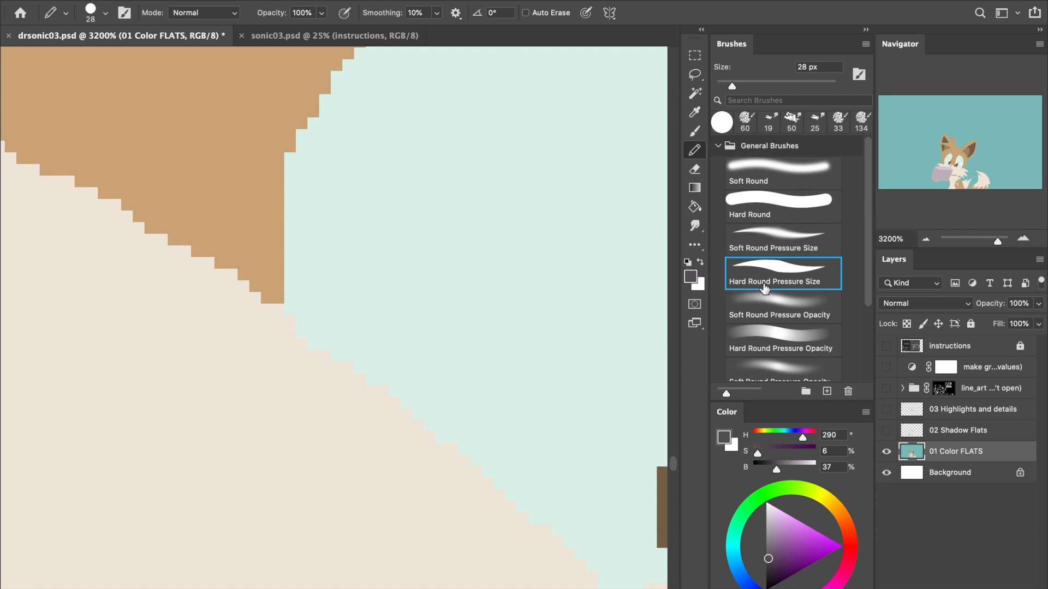
pyautogui.click(440, 404)
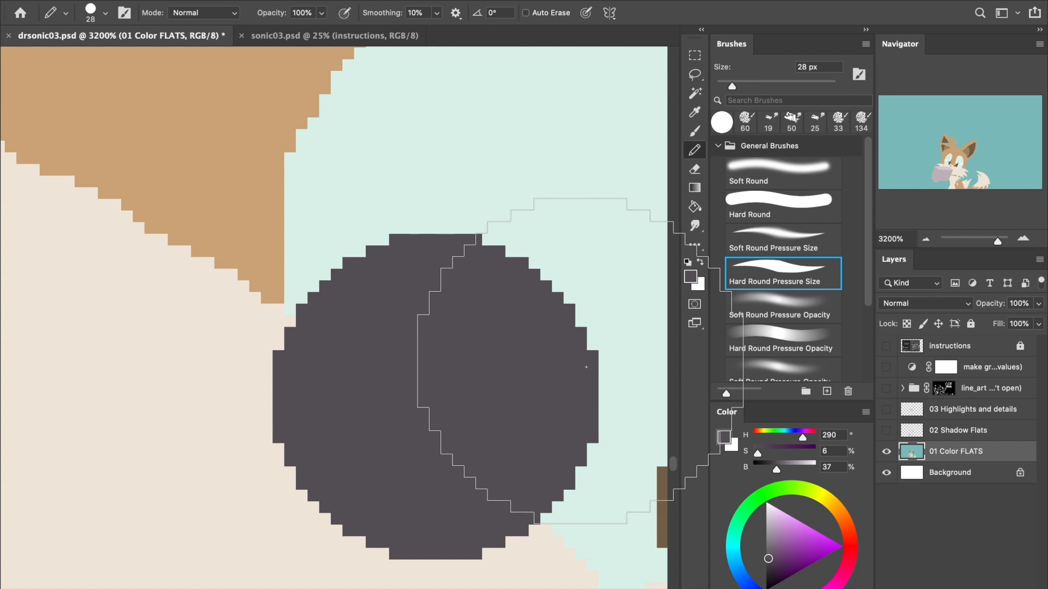
pyautogui.click(692, 135)
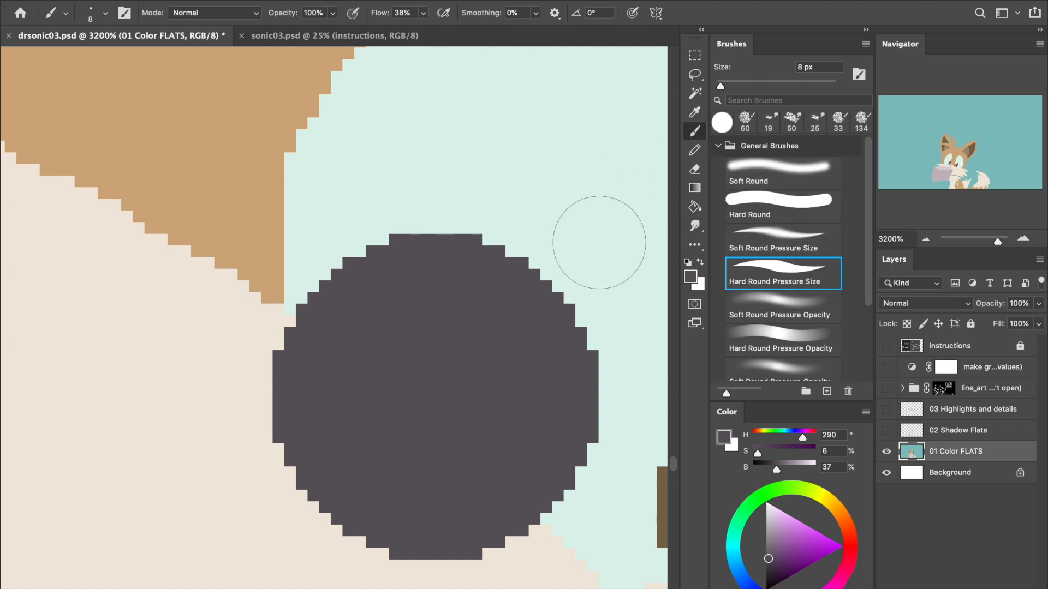
pyautogui.click(784, 273)
pyautogui.click(250, 294)
pyautogui.click(447, 173)
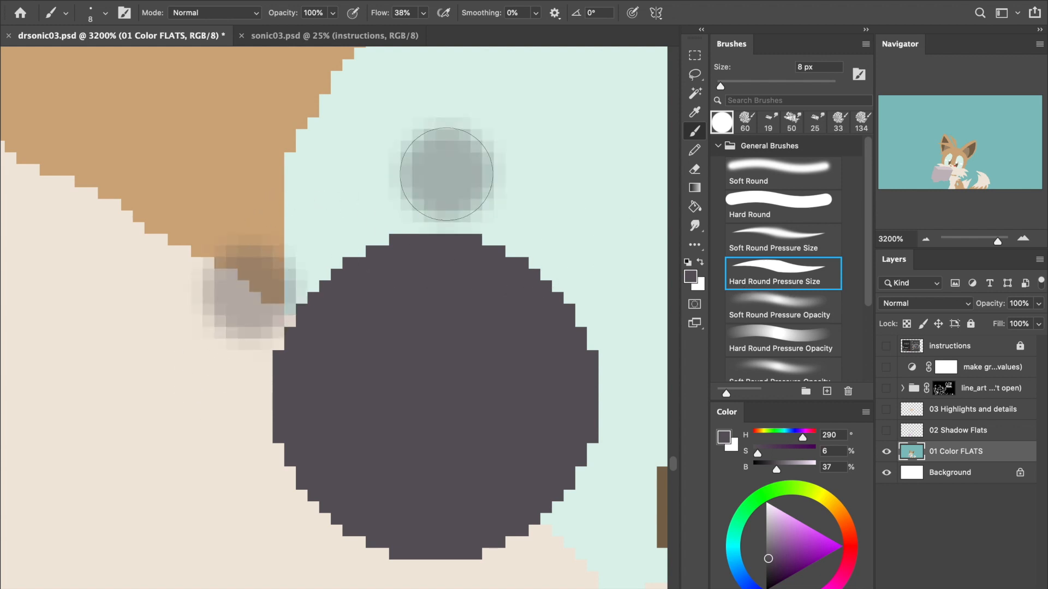
pyautogui.moveTo(446, 165)
pyautogui.mouseDown()
pyautogui.moveTo(482, 165)
pyautogui.moveTo(461, 163)
pyautogui.mouseUp()
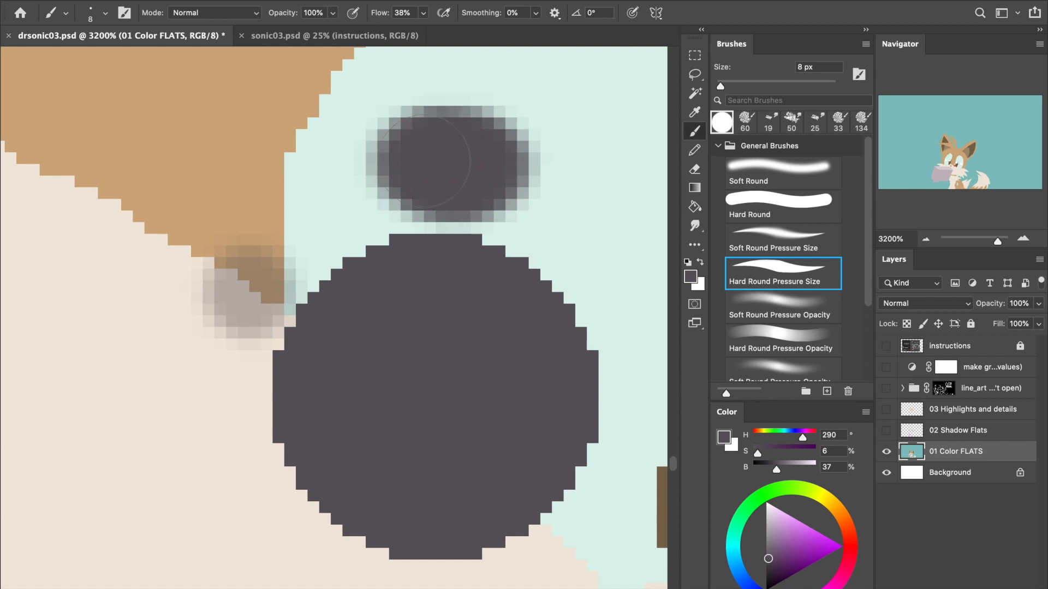
pyautogui.click(528, 196)
pyautogui.moveTo(528, 197)
pyautogui.mouseDown()
pyautogui.moveTo(581, 203)
pyautogui.moveTo(568, 180)
pyautogui.moveTo(542, 171)
pyautogui.mouseUp()
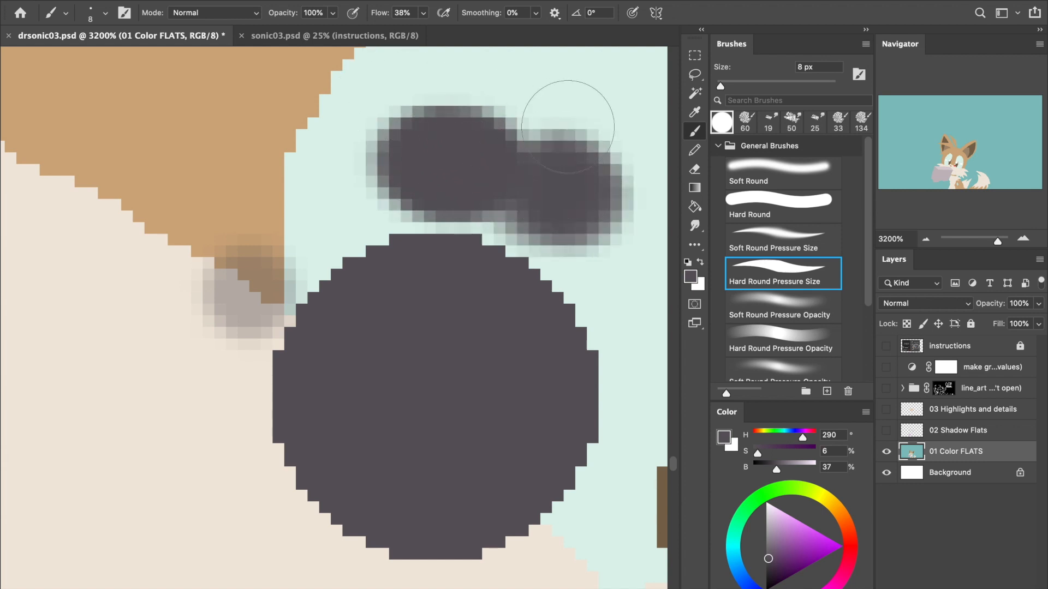
pyautogui.moveTo(568, 127); pyautogui.dragTo(456, 140)
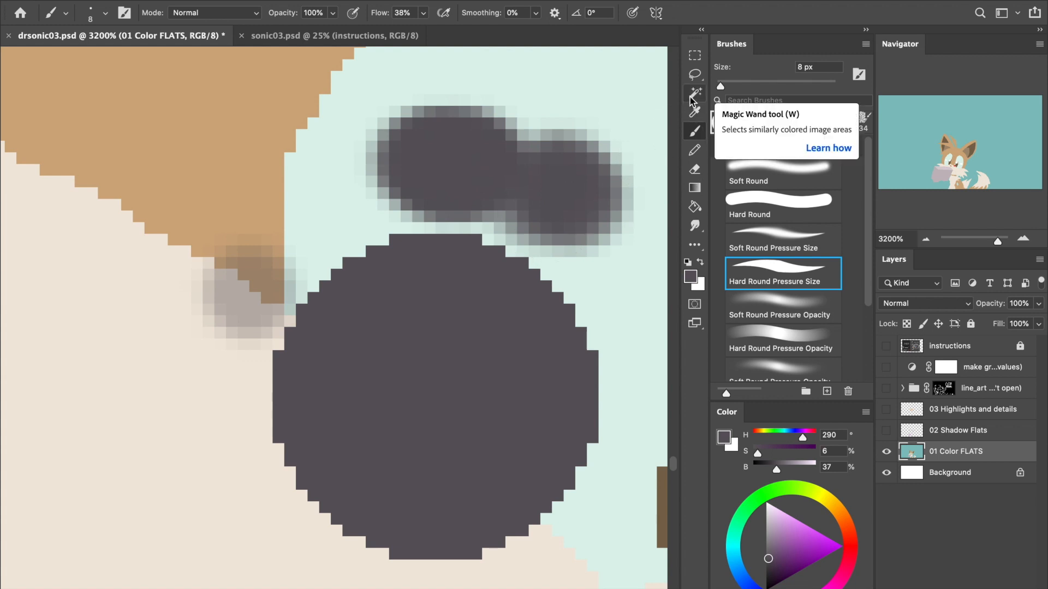
# - Test Magic Wand selections at tolerance 1 without anti-aliasing on the pencil dot and the surrounding cream, tan and mint flats
pyautogui.click(691, 96)
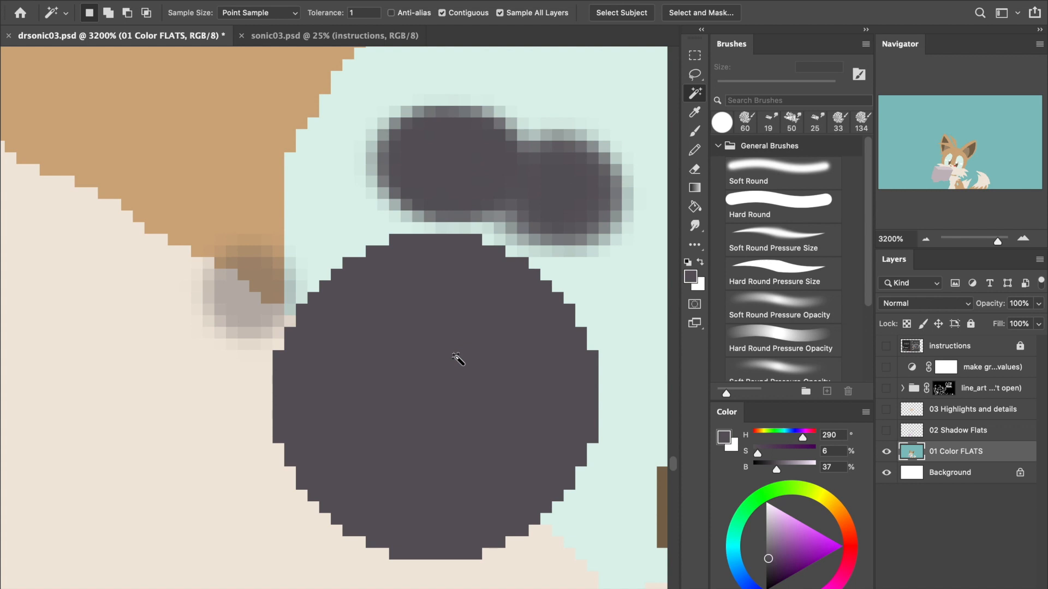
pyautogui.click(443, 375)
pyautogui.click(140, 450)
pyautogui.click(310, 225)
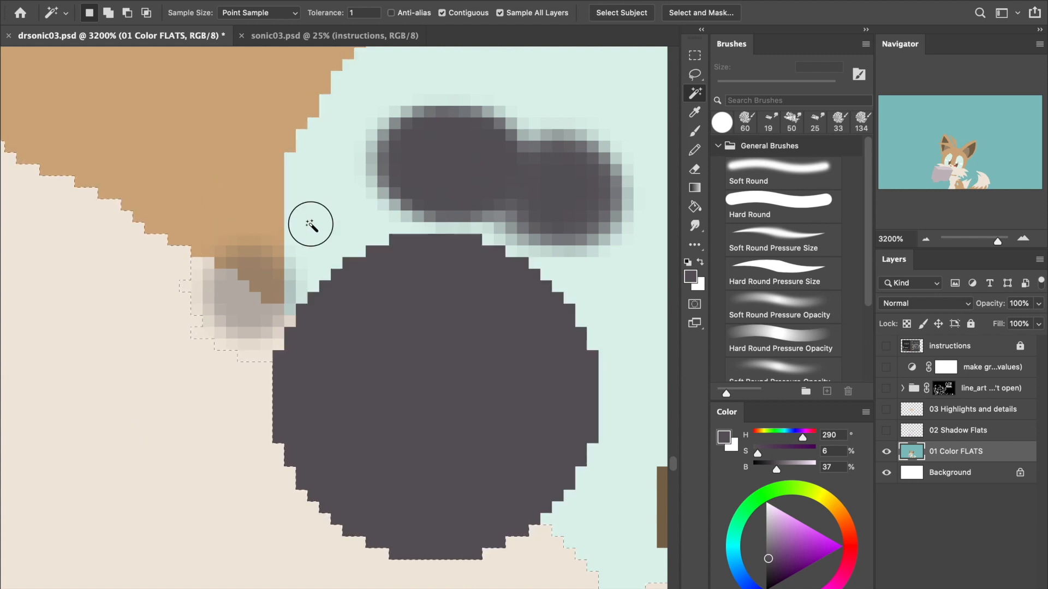
pyautogui.click(267, 148)
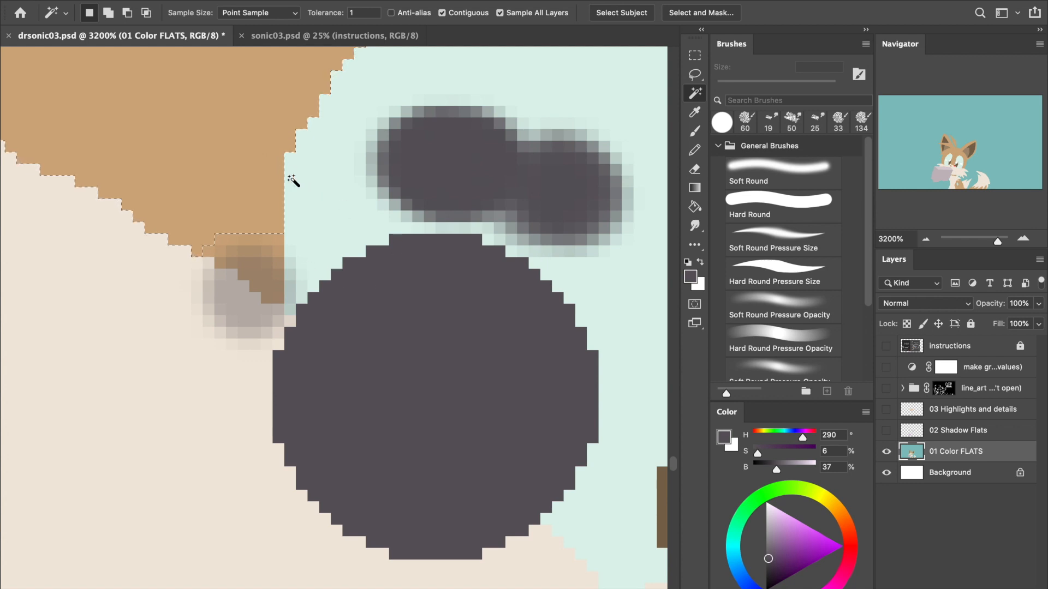
pyautogui.click(447, 364)
pyautogui.click(592, 523)
# - Test Magic Wand selections on the cores and blurred edge pixels of the brush marks, then return to the Brush tool
pyautogui.click(472, 160)
pyautogui.click(417, 157)
pyautogui.click(543, 182)
pyautogui.click(480, 167)
pyautogui.click(550, 213)
pyautogui.click(226, 303)
pyautogui.click(262, 267)
pyautogui.click(386, 159)
pyautogui.click(412, 138)
pyautogui.click(460, 114)
pyautogui.click(606, 214)
pyautogui.click(565, 192)
pyautogui.click(451, 159)
pyautogui.click(559, 107)
pyautogui.press('b')
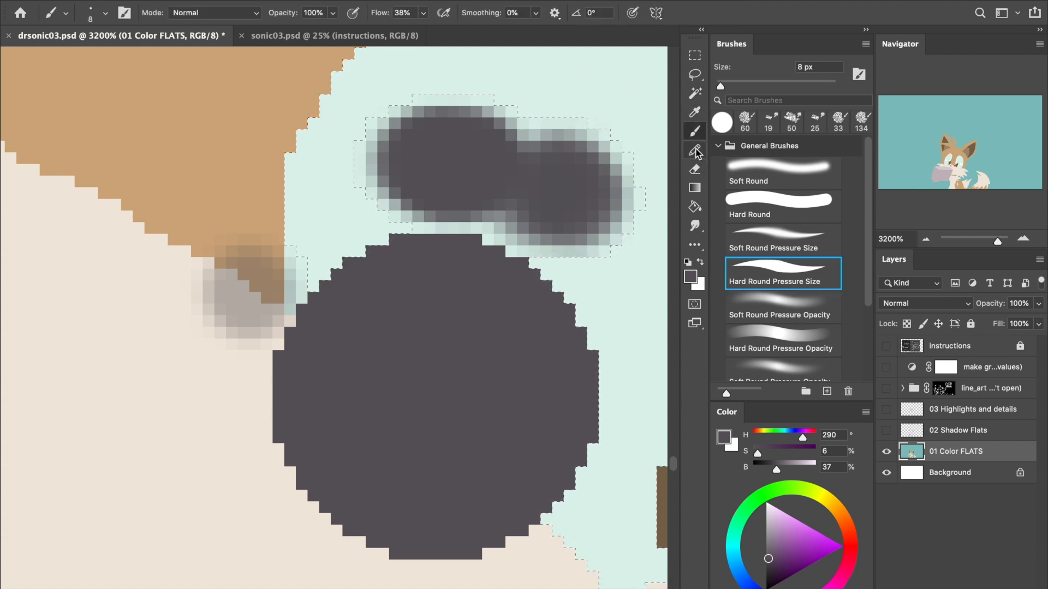
pyautogui.click(695, 132)
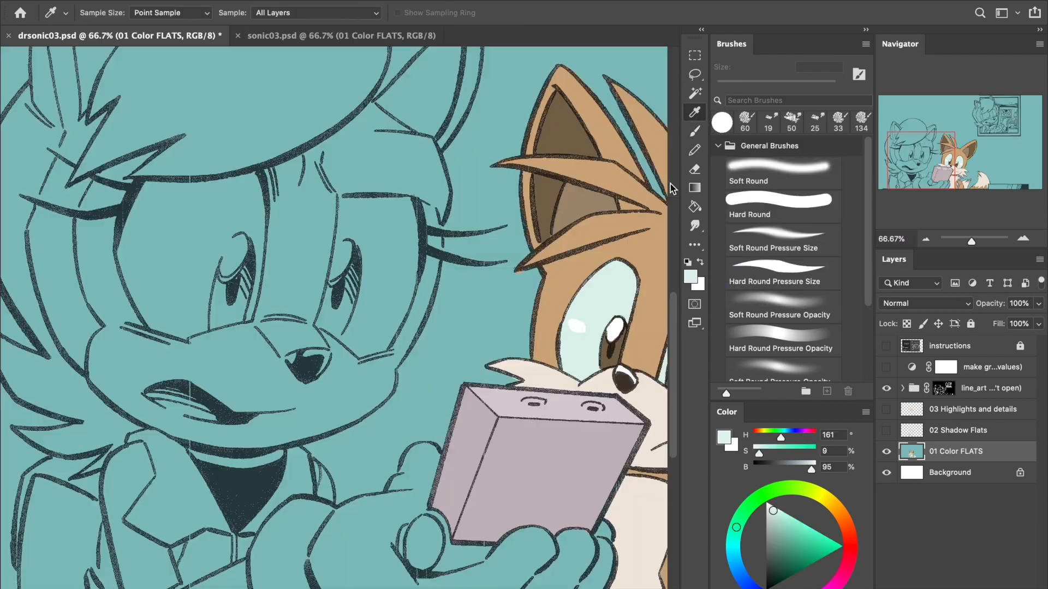
# - Outline the inside of the uncolored character's larger eye and around its iris with the 28 px Pencil in pale mint (H 161, S 9, B 95)
pyautogui.click(696, 152)
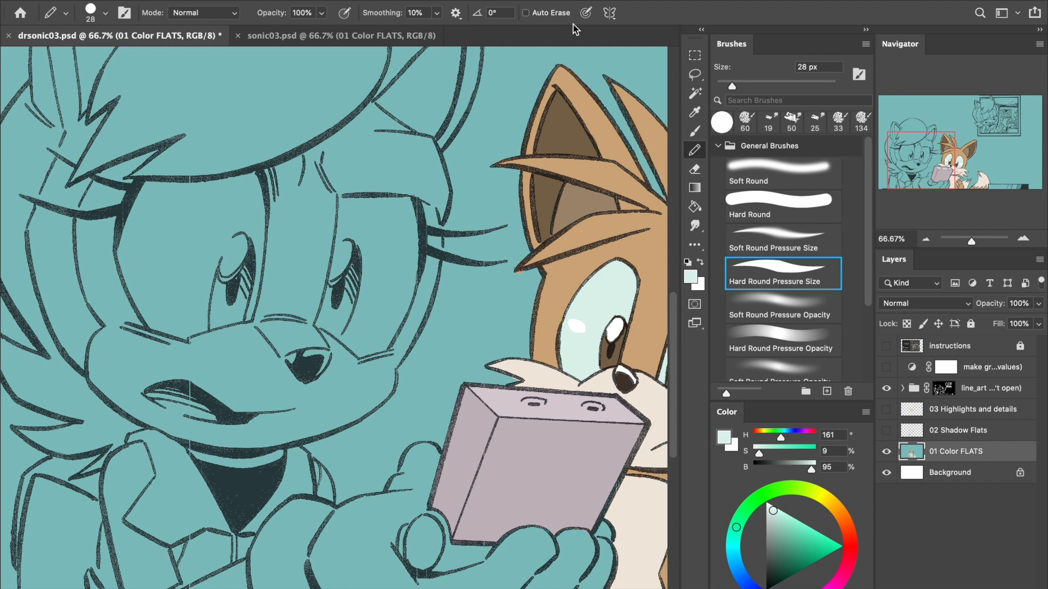
pyautogui.scroll(2, 141, 206)
pyautogui.moveTo(143, 200)
pyautogui.mouseDown()
pyautogui.moveTo(131, 252)
pyautogui.moveTo(168, 308)
pyautogui.moveTo(141, 285)
pyautogui.moveTo(216, 433)
pyautogui.moveTo(211, 422)
pyautogui.moveTo(248, 468)
pyautogui.moveTo(332, 492)
pyautogui.moveTo(332, 503)
pyautogui.moveTo(371, 497)
pyautogui.moveTo(398, 474)
pyautogui.moveTo(393, 413)
pyautogui.moveTo(400, 458)
pyautogui.moveTo(402, 357)
pyautogui.moveTo(407, 323)
pyautogui.moveTo(404, 392)
pyautogui.moveTo(425, 266)
pyautogui.moveTo(427, 286)
pyautogui.moveTo(440, 260)
pyautogui.moveTo(448, 295)
pyautogui.moveTo(479, 300)
pyautogui.moveTo(513, 220)
pyautogui.moveTo(507, 197)
pyautogui.moveTo(491, 198)
pyautogui.moveTo(546, 198)
pyautogui.moveTo(553, 326)
pyautogui.moveTo(546, 410)
pyautogui.moveTo(540, 429)
pyautogui.moveTo(544, 382)
pyautogui.moveTo(522, 435)
pyautogui.mouseUp()
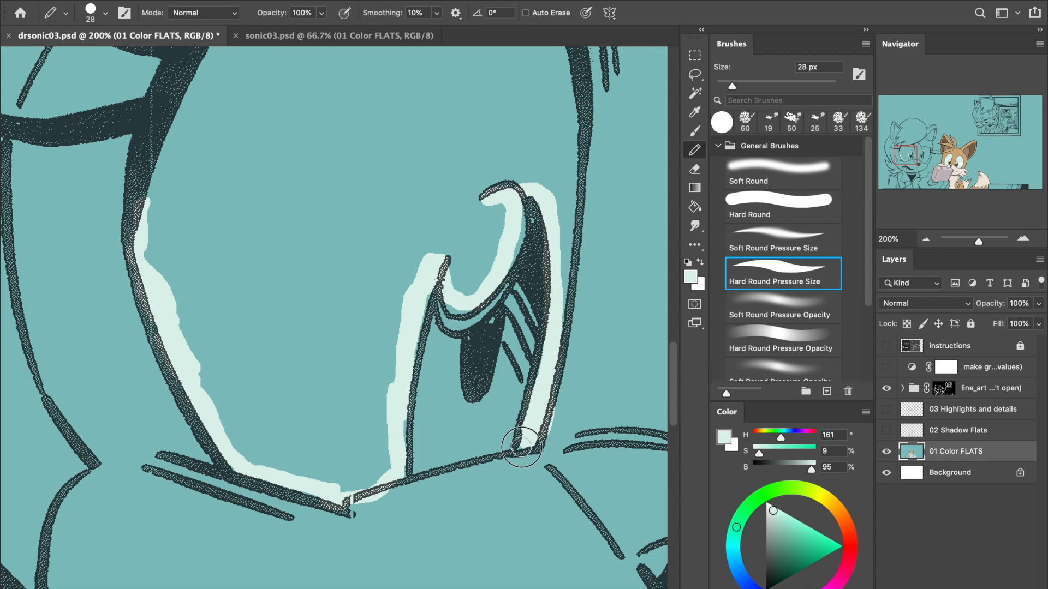
pyautogui.moveTo(542, 386); pyautogui.dragTo(543, 267)
pyautogui.scroll(6, 577, 263)
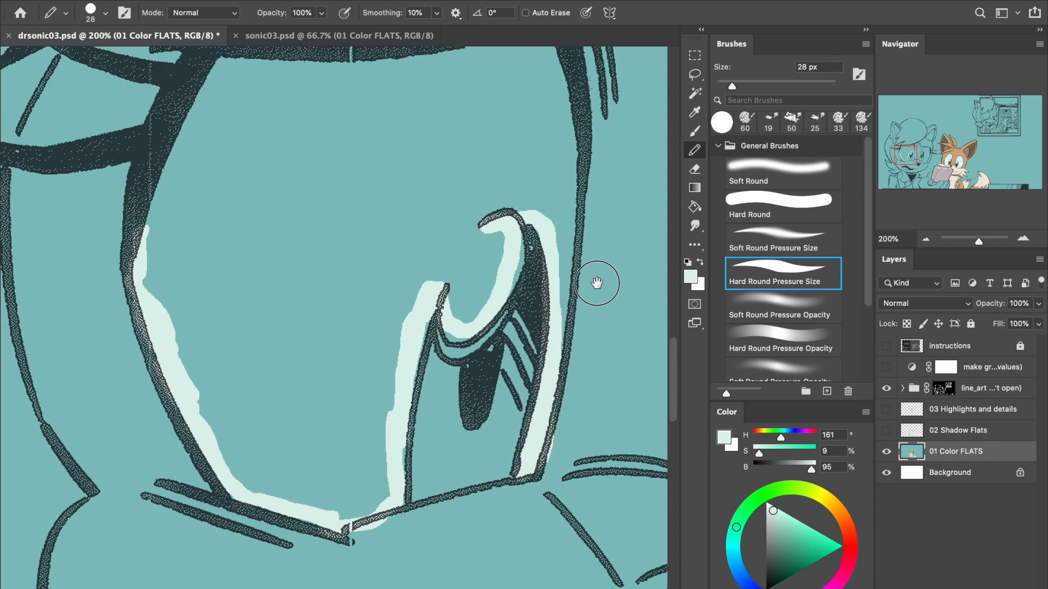
pyautogui.moveTo(143, 394)
pyautogui.mouseDown()
pyautogui.moveTo(153, 318)
pyautogui.moveTo(234, 198)
pyautogui.moveTo(220, 211)
pyautogui.moveTo(365, 203)
pyautogui.mouseUp()
pyautogui.moveTo(379, 211)
pyautogui.mouseDown()
pyautogui.moveTo(561, 182)
pyautogui.moveTo(579, 281)
pyautogui.moveTo(564, 491)
pyautogui.moveTo(553, 538)
pyautogui.mouseUp()
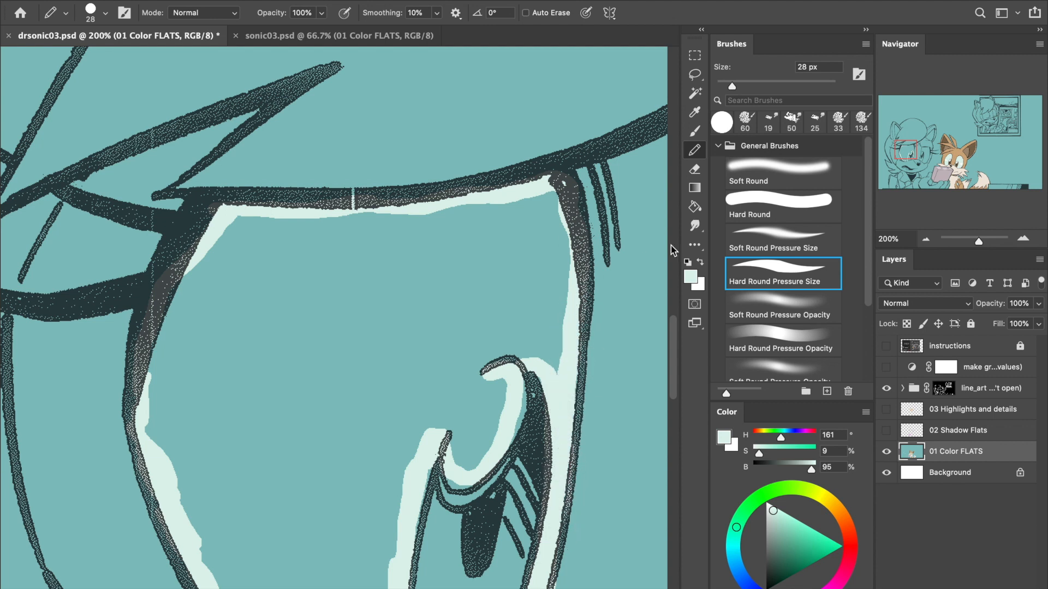
# - Fill the outlined eye white with pale mint using the Paint Bucket and touch up the gap beside the iris with the Pencil
pyautogui.click(695, 207)
pyautogui.click(504, 307)
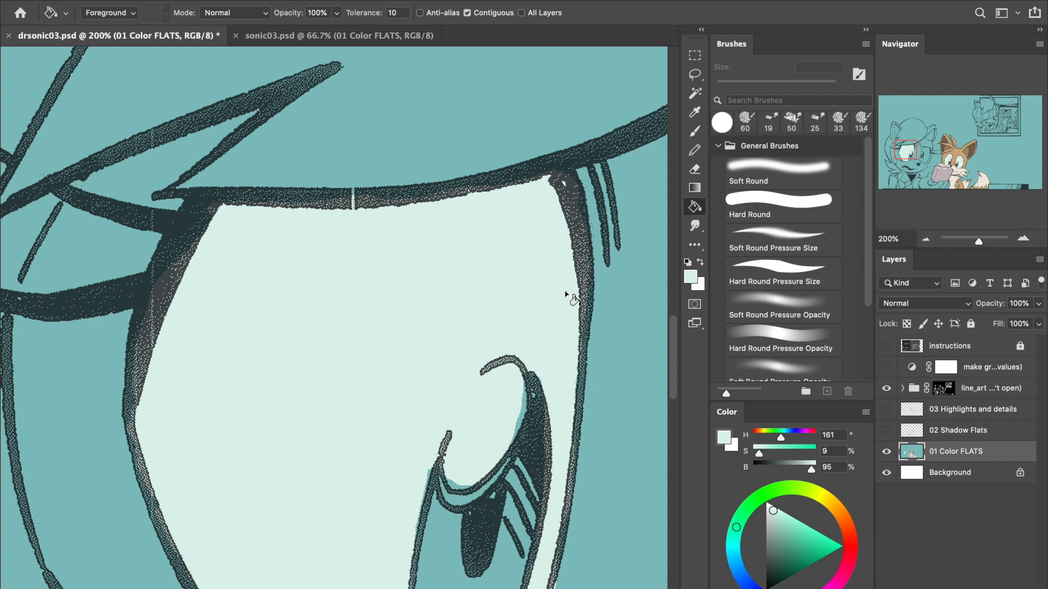
pyautogui.click(695, 149)
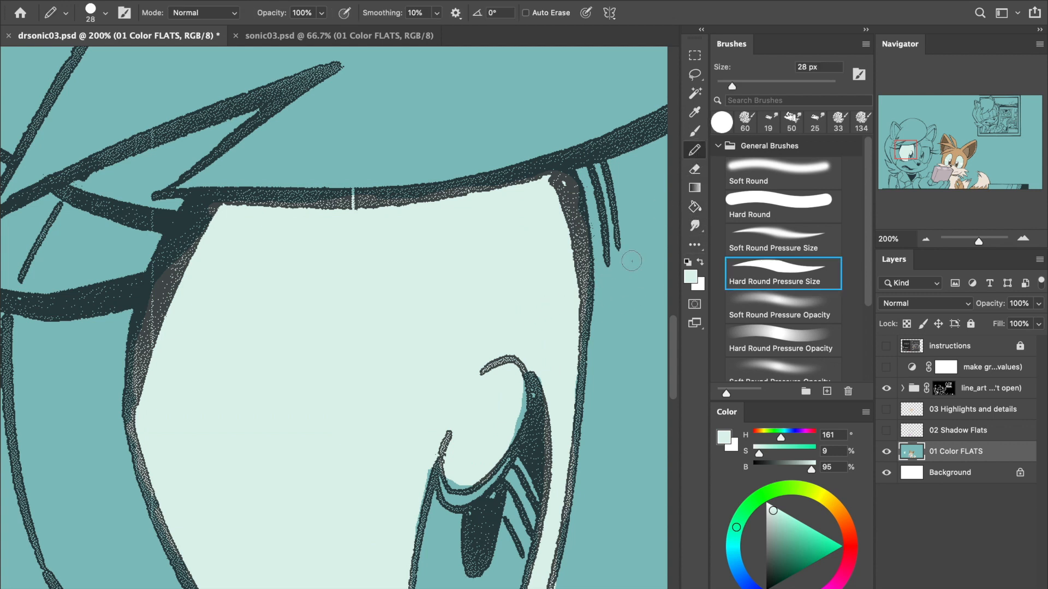
pyautogui.moveTo(502, 404)
pyautogui.mouseDown()
pyautogui.moveTo(514, 428)
pyautogui.moveTo(519, 397)
pyautogui.mouseUp()
# - Sample the fox's tan fur, shift the color to yellow-green (H 65, S 39, B 82), and fill the head fur with it
pyautogui.click(926, 239)
pyautogui.click(925, 240)
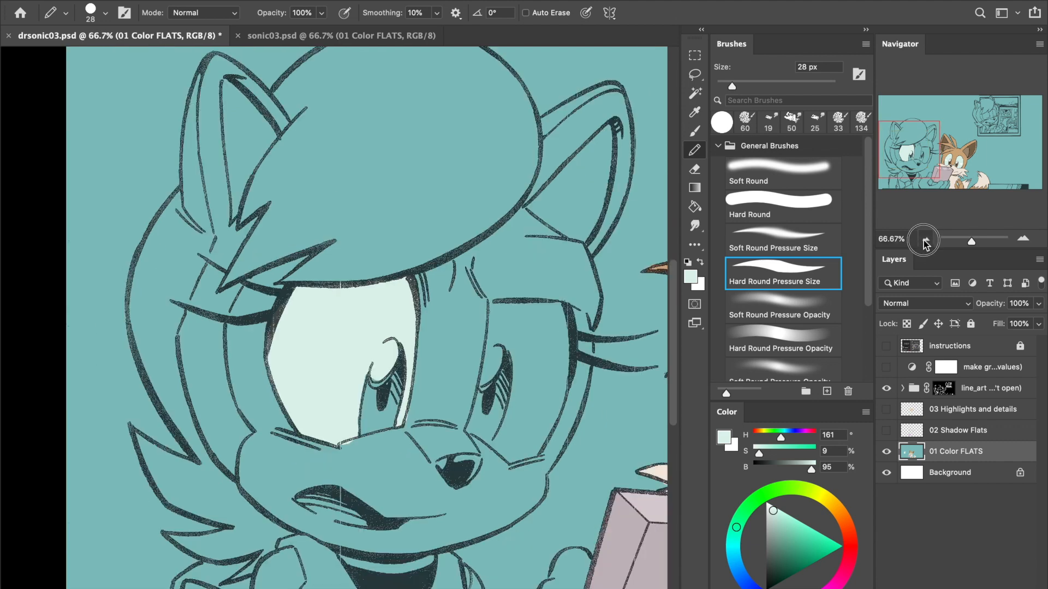
pyautogui.click(926, 239)
pyautogui.moveTo(921, 160); pyautogui.dragTo(882, 188)
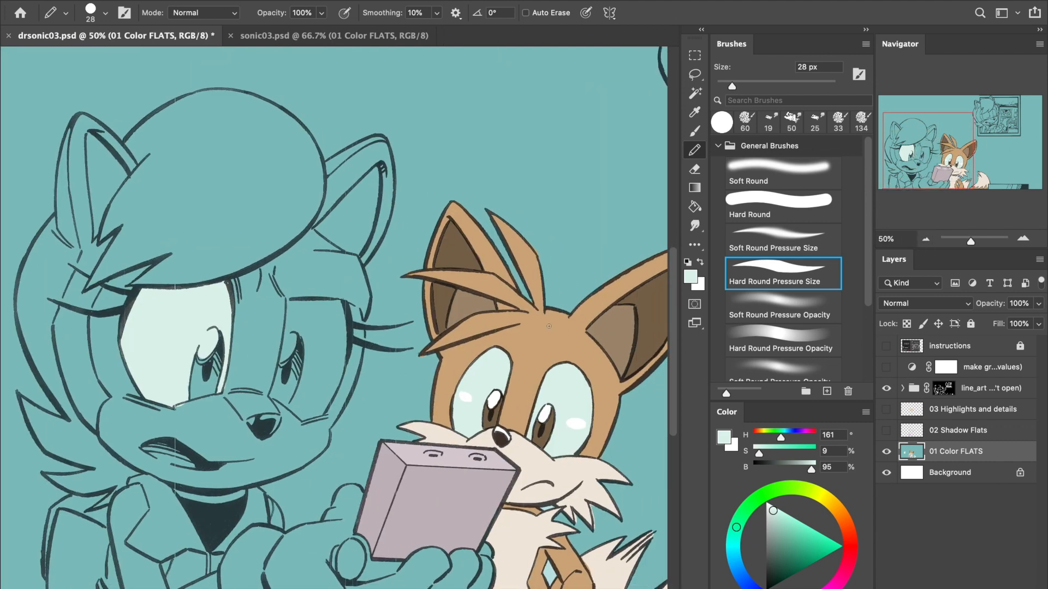
pyautogui.keyDown('alt'); pyautogui.click(548, 336); pyautogui.keyUp('alt')
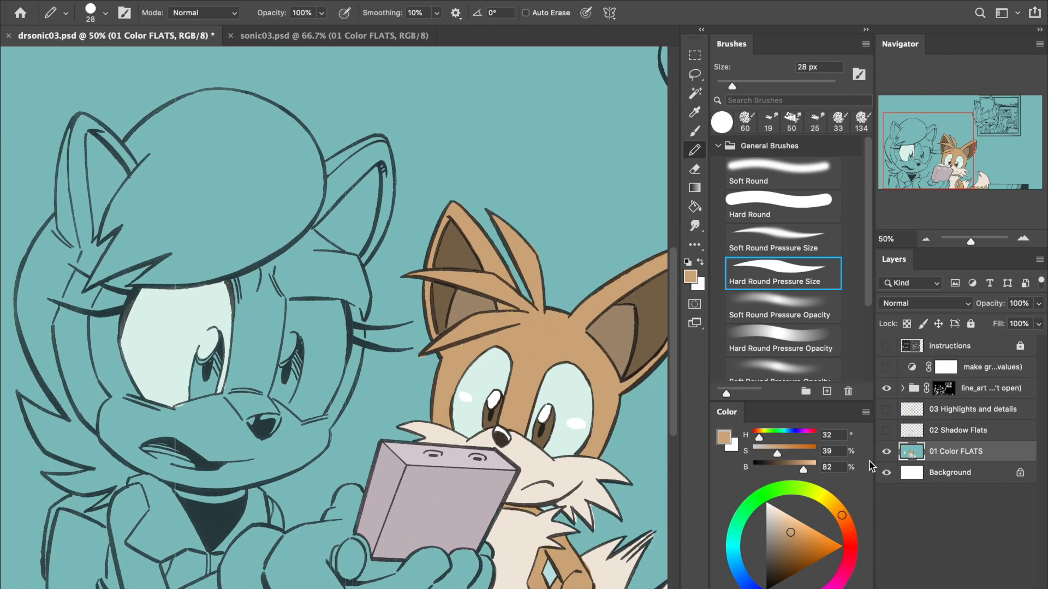
pyautogui.click(817, 494)
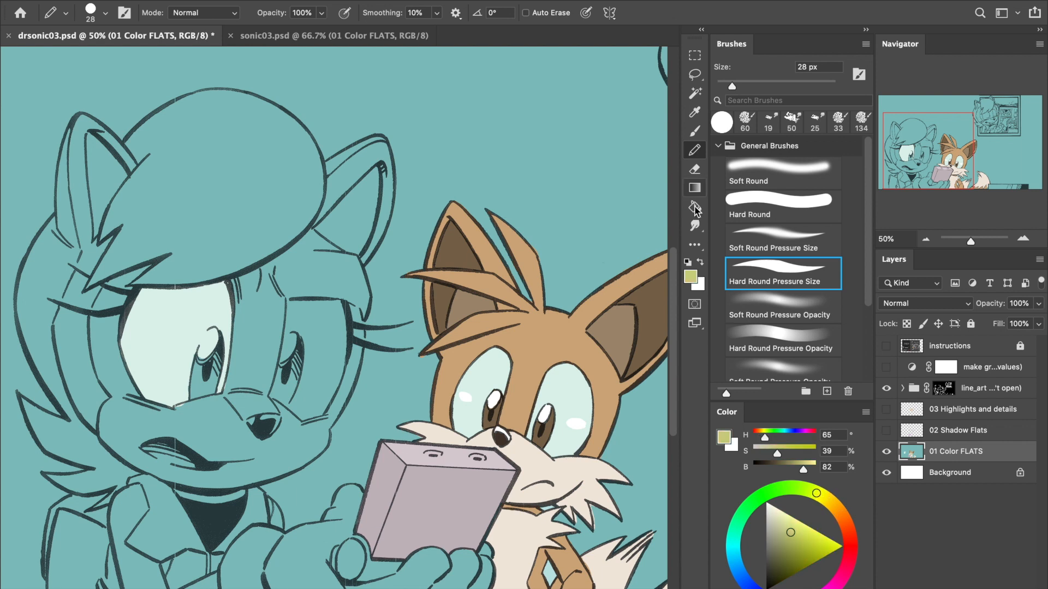
pyautogui.click(694, 207)
pyautogui.click(564, 354)
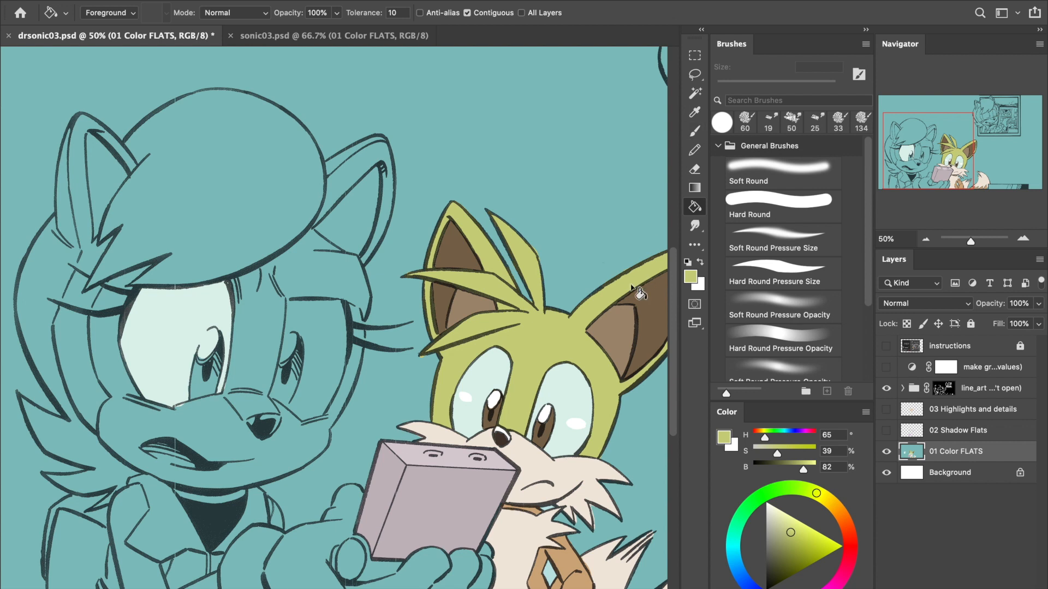
# - Fill the lighter inner section of the fox's right-hand ear with olive (H 64, S 30, B 65)
pyautogui.press('alt')
pyautogui.keyDown('alt'); pyautogui.click(621, 322); pyautogui.keyUp('alt')
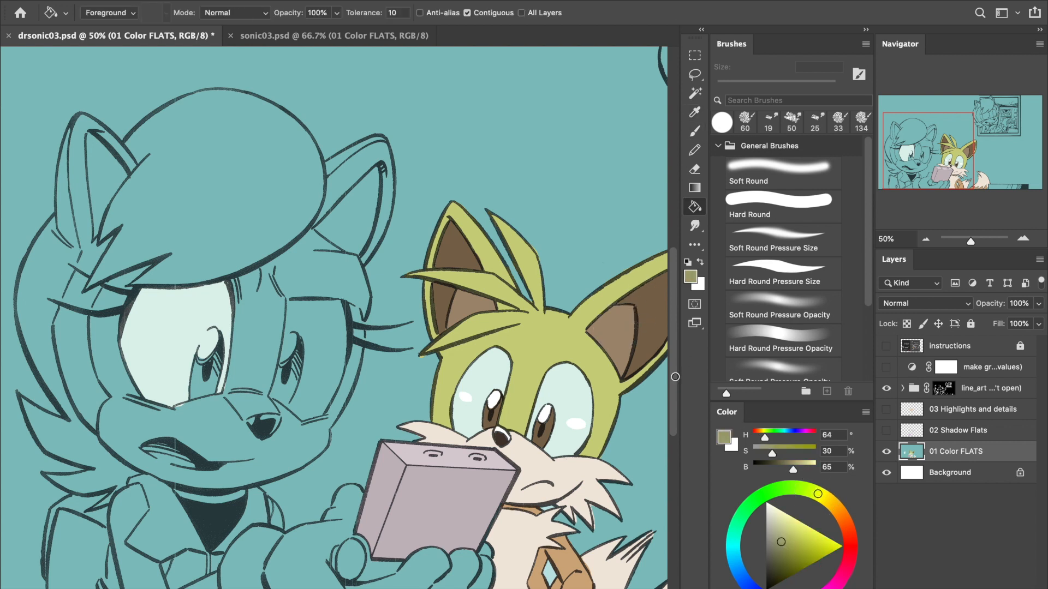
pyautogui.click(607, 358)
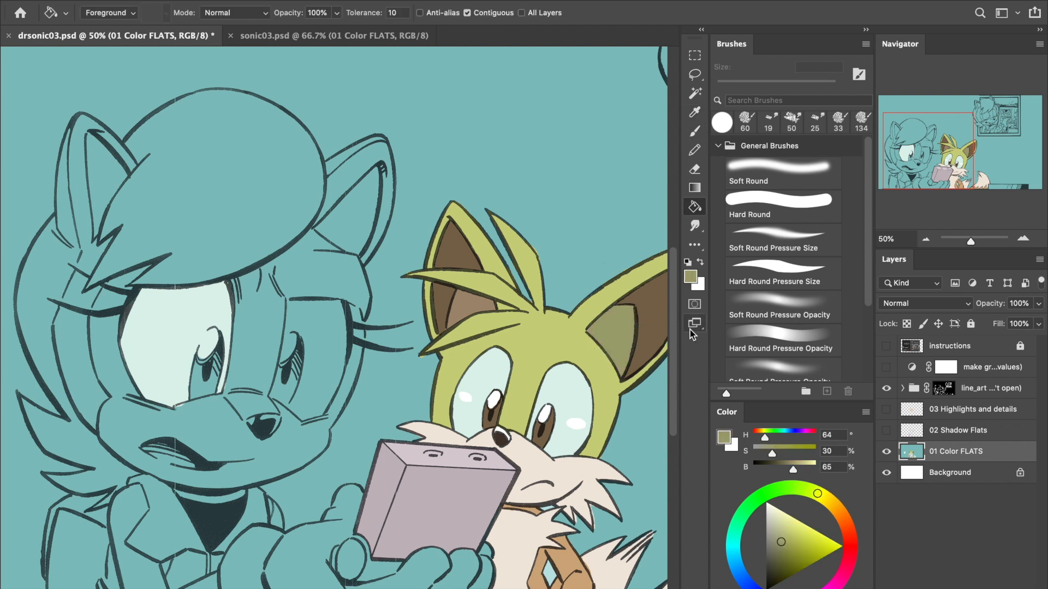
# - Sample the dark brown of the fox's right-hand inner ear and shift the fill to olive green (H 72, S 38, B 50)
pyautogui.keyDown('alt'); pyautogui.click(660, 307); pyautogui.keyUp('alt')
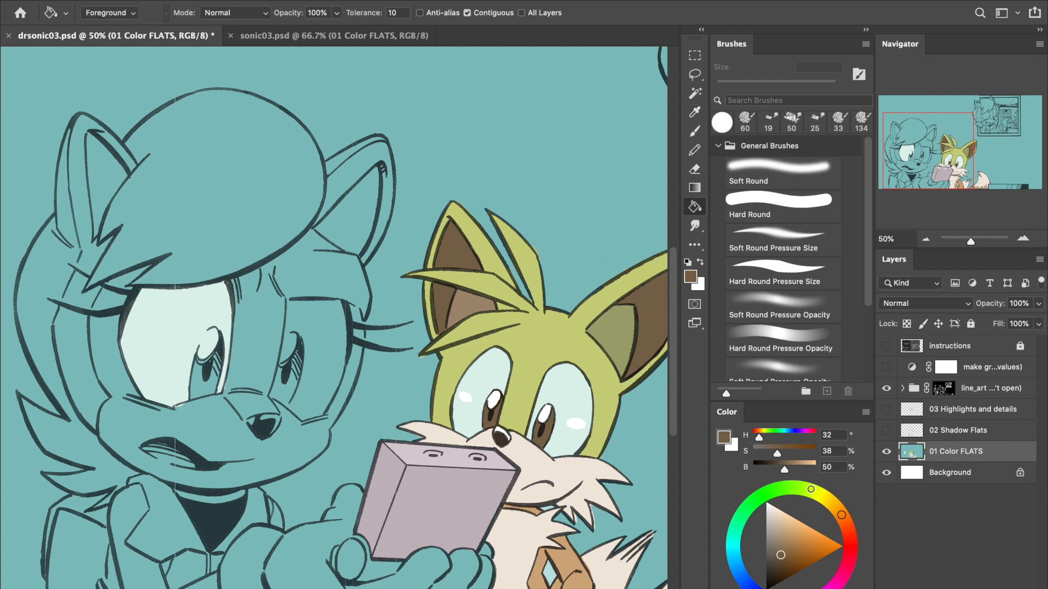
pyautogui.moveTo(842, 514); pyautogui.dragTo(809, 491)
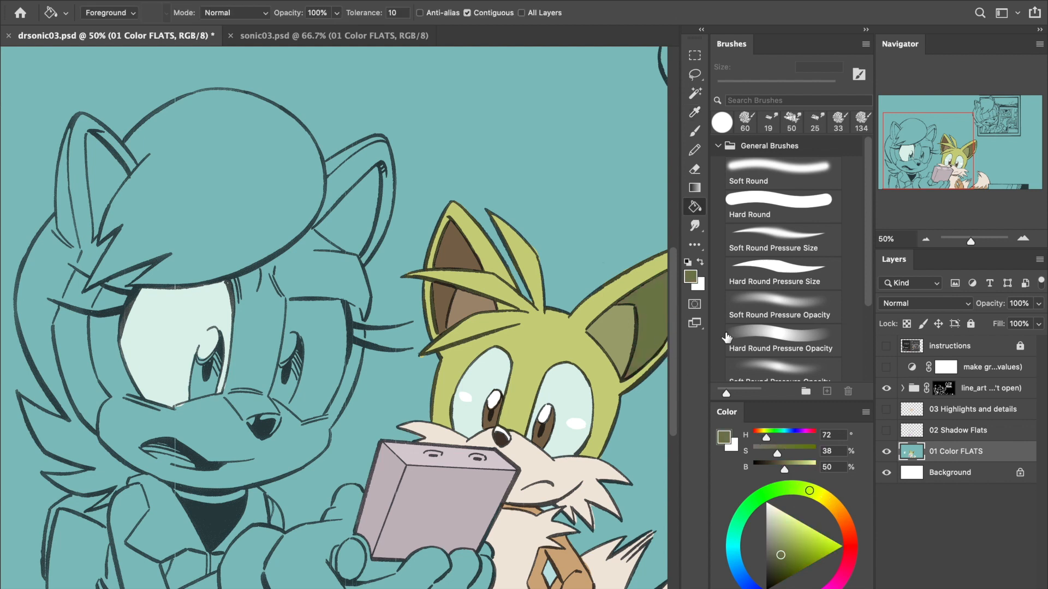
pyautogui.moveTo(920, 158); pyautogui.dragTo(935, 166)
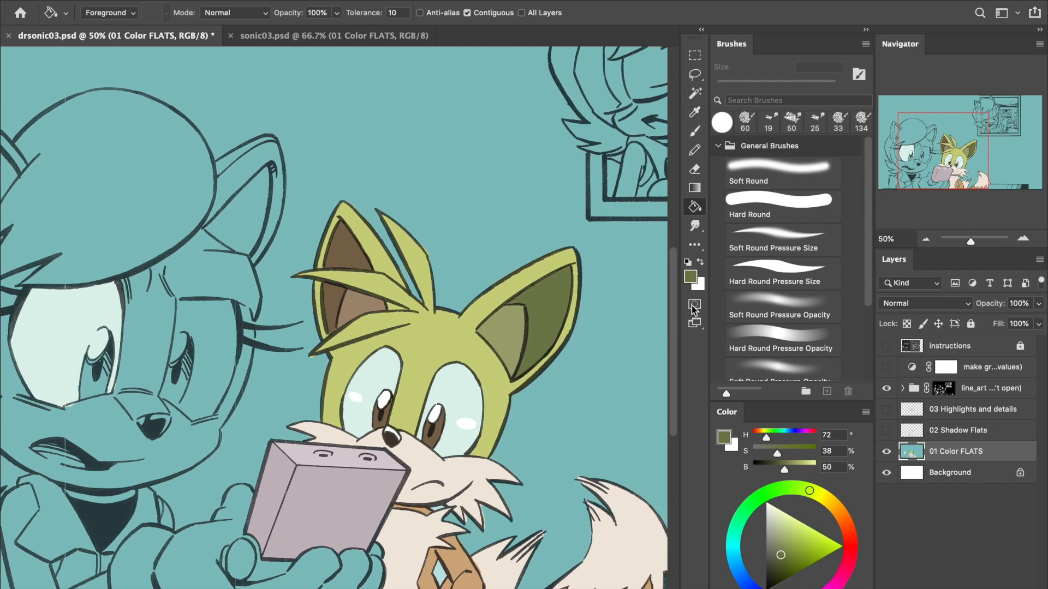
# - Sample the fox's yellow-green head fur (H 65, S 39, B 82) and fill the tan arms with it using the Paint Bucket
pyautogui.keyDown('alt'); pyautogui.click(442, 333); pyautogui.keyUp('alt')
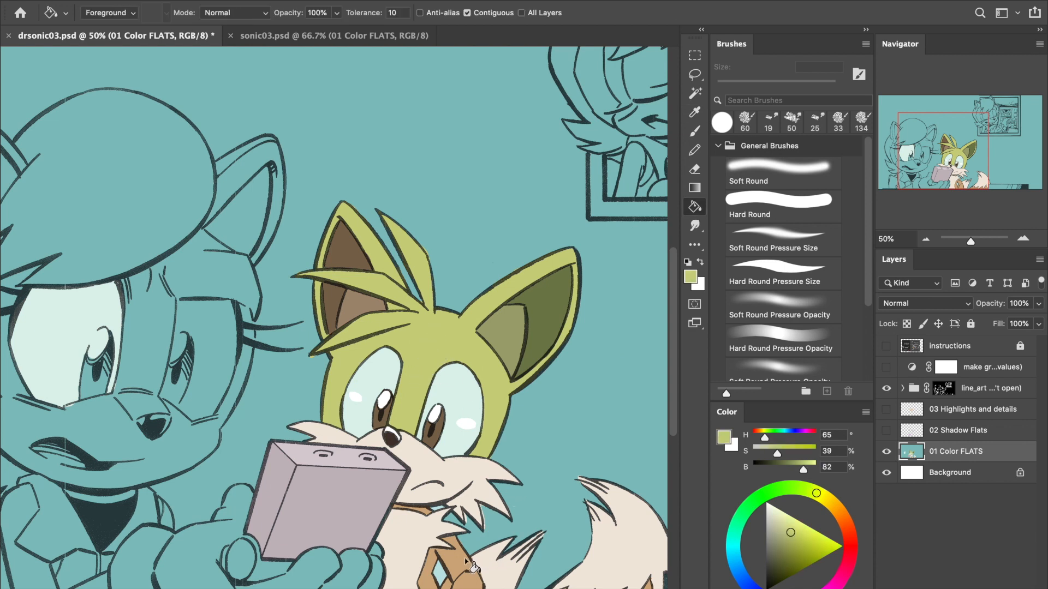
pyautogui.click(466, 582)
pyautogui.click(406, 510)
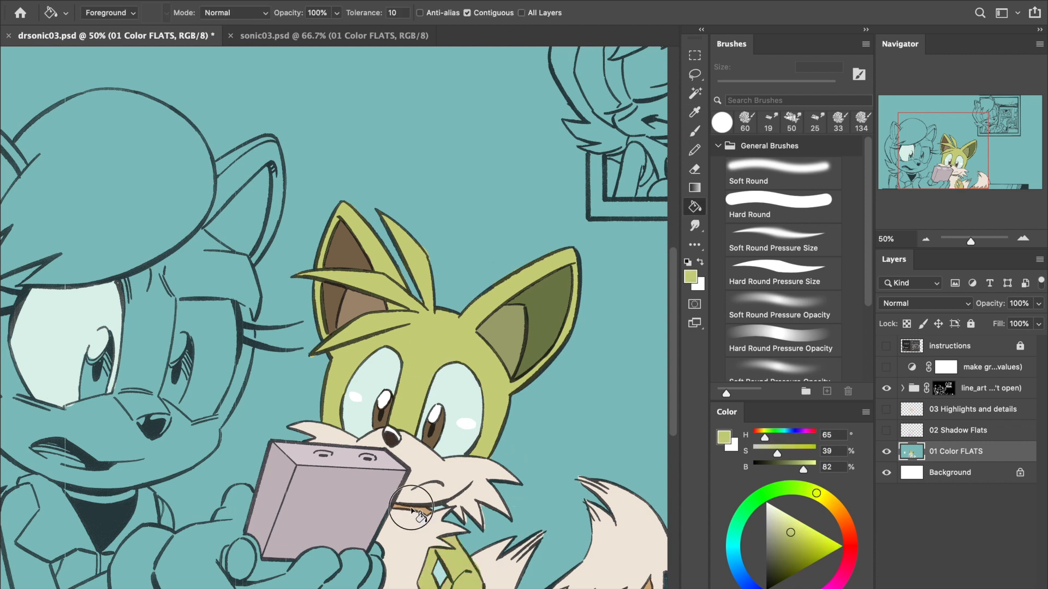
# - Outline the inside edge of the iris in the uncolored character's larger eye with the 28 px Pencil in yellow-green
pyautogui.click(925, 239)
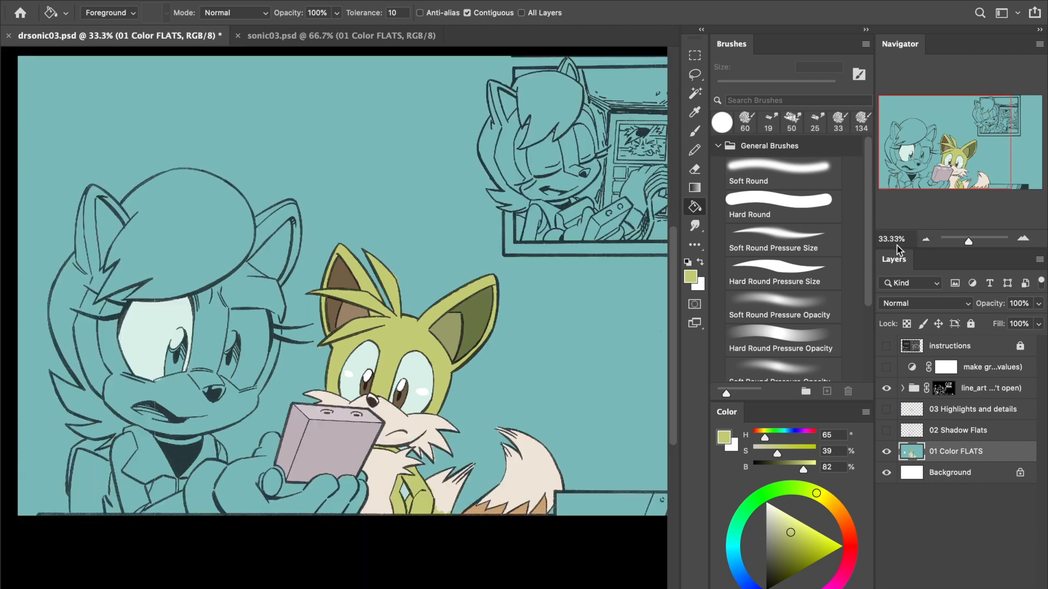
pyautogui.click(694, 150)
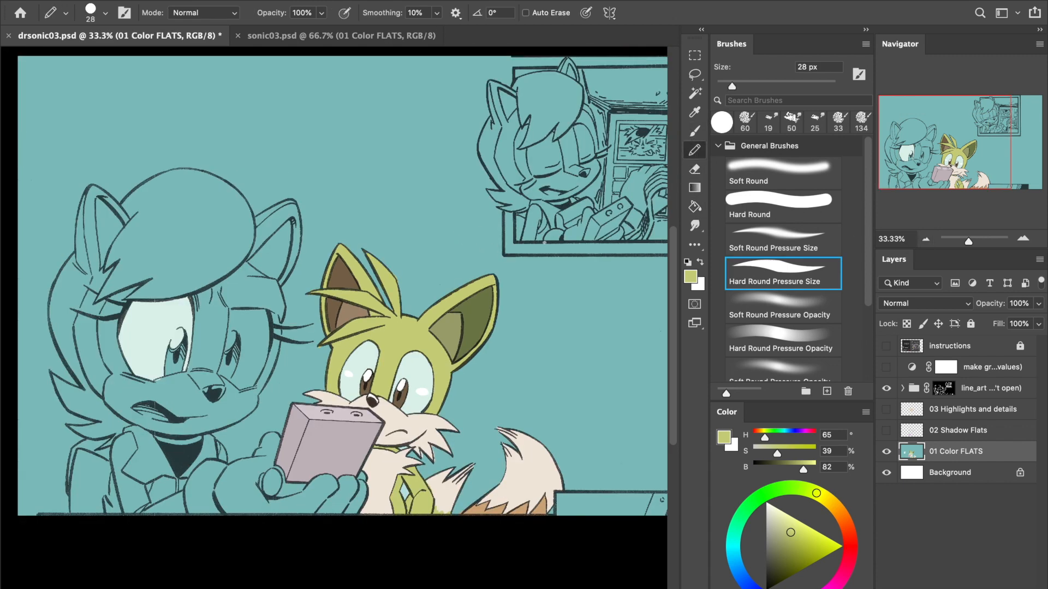
pyautogui.click(1022, 238)
pyautogui.click(1022, 238)
pyautogui.click(1023, 238)
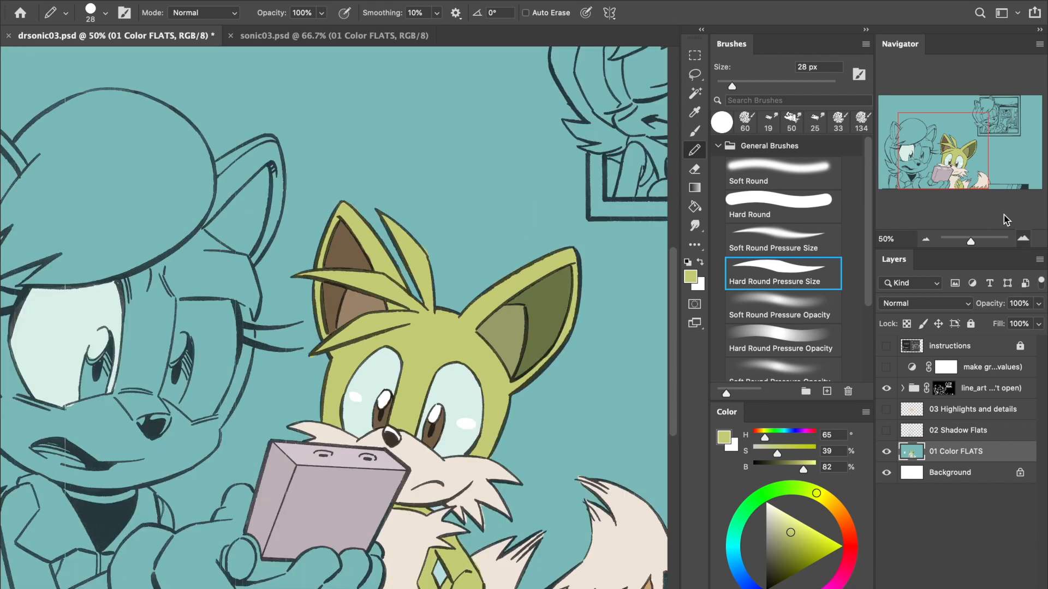
pyautogui.moveTo(922, 159); pyautogui.dragTo(883, 169)
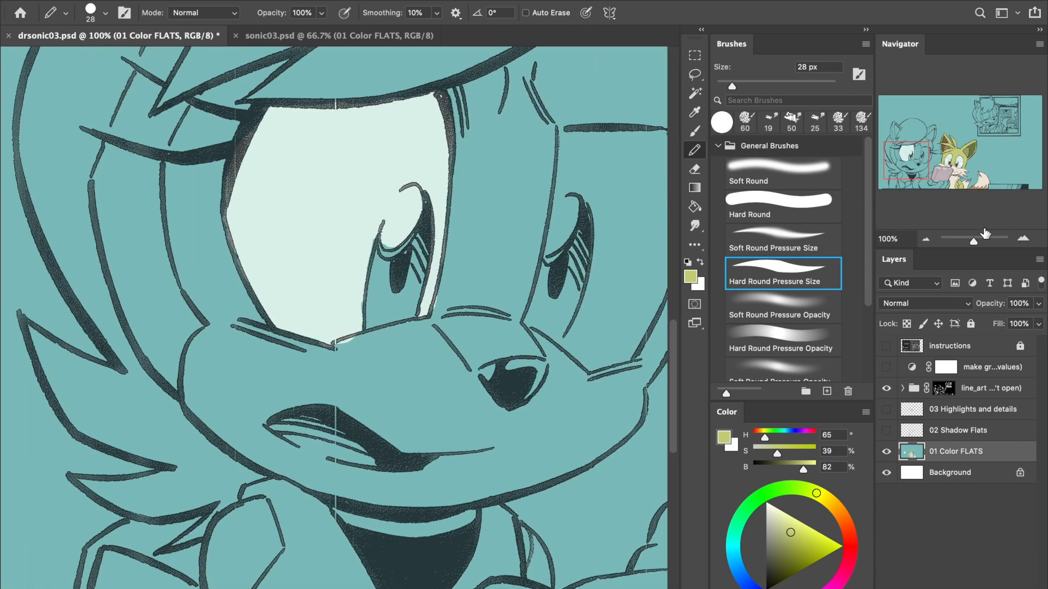
pyautogui.click(1022, 239)
pyautogui.click(1022, 239)
pyautogui.moveTo(561, 251); pyautogui.dragTo(518, 308)
pyautogui.moveTo(393, 205)
pyautogui.mouseDown()
pyautogui.moveTo(380, 421)
pyautogui.moveTo(382, 368)
pyautogui.moveTo(375, 381)
pyautogui.moveTo(383, 456)
pyautogui.moveTo(503, 420)
pyautogui.moveTo(491, 425)
pyautogui.moveTo(515, 393)
pyautogui.moveTo(552, 125)
pyautogui.mouseUp()
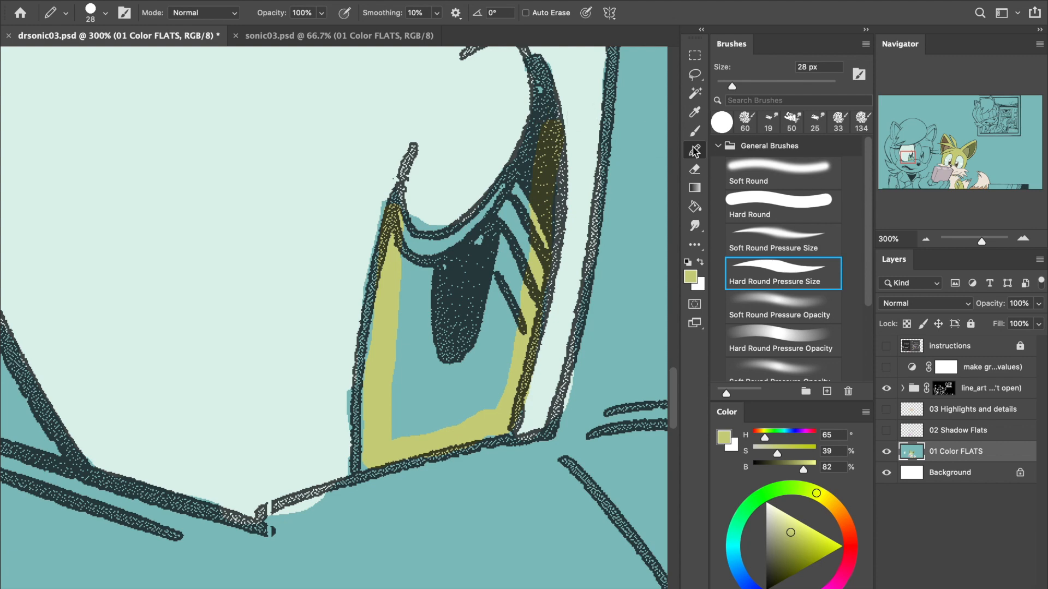
# - Try to fill the outlined iris with yellow-green using the Paint Bucket, and undo the fill
pyautogui.click(695, 206)
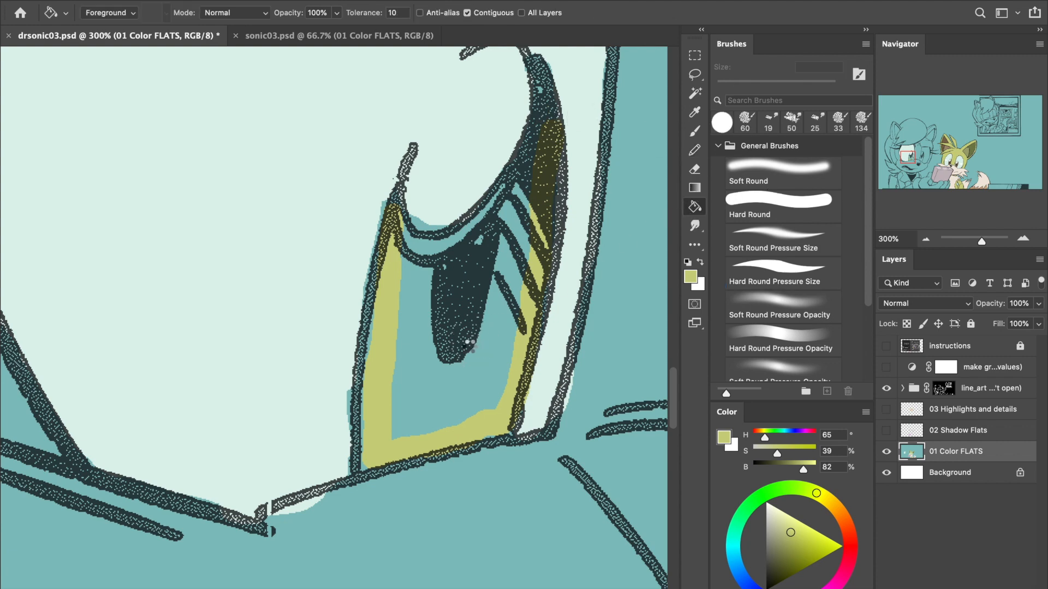
pyautogui.click(483, 363)
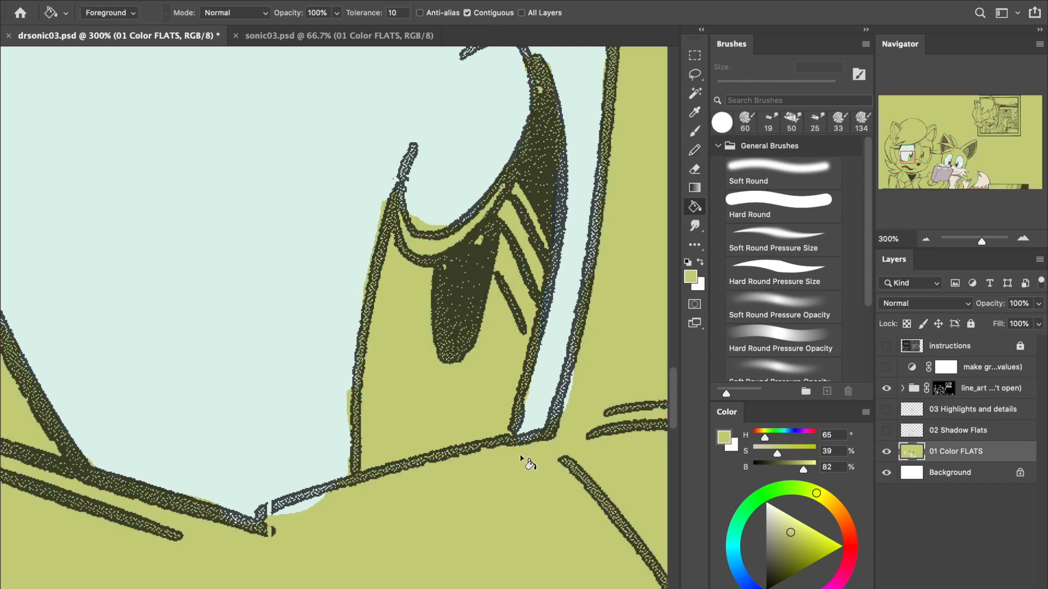
pyautogui.hotkey('ctrl', 'z')
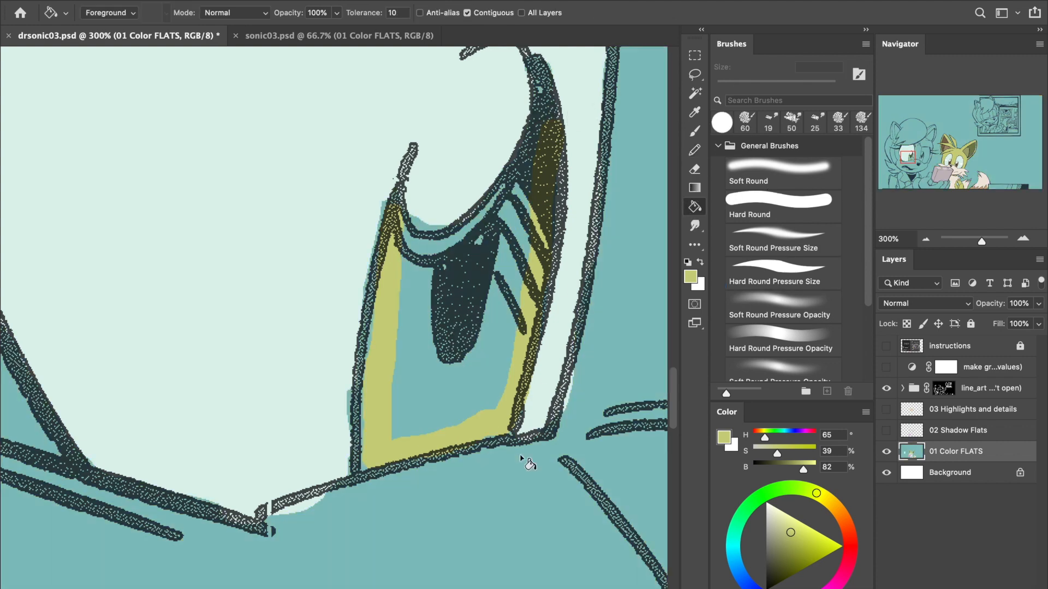
# - Close the gaps along the iris's upper edges with the Pencil and fill the iris with yellow-green using the Paint Bucket
pyautogui.click(694, 151)
pyautogui.moveTo(377, 295)
pyautogui.mouseDown()
pyautogui.moveTo(386, 222)
pyautogui.moveTo(409, 210)
pyautogui.mouseUp()
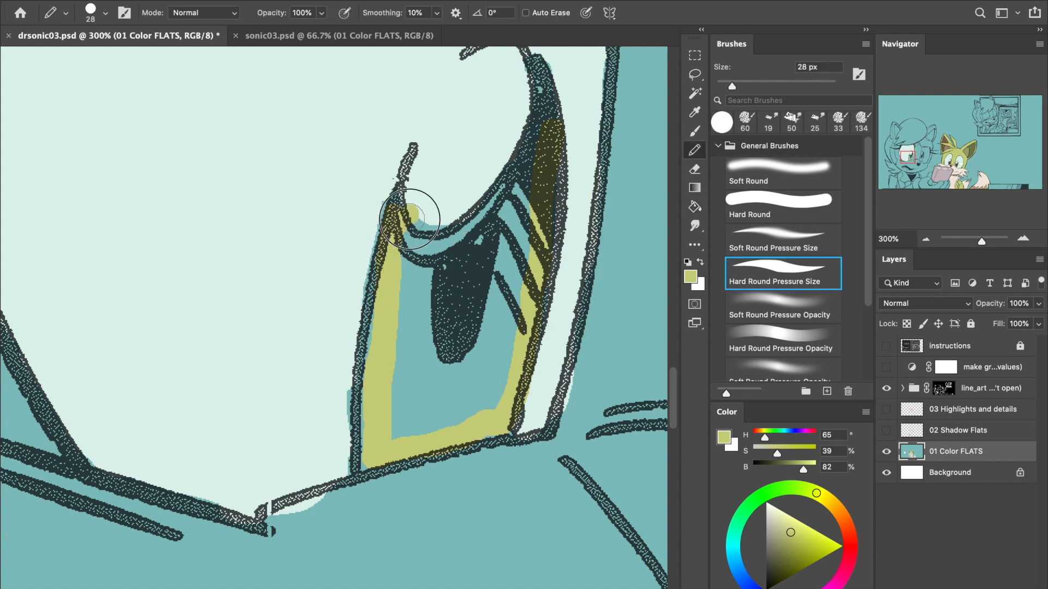
pyautogui.moveTo(376, 377); pyautogui.dragTo(376, 449)
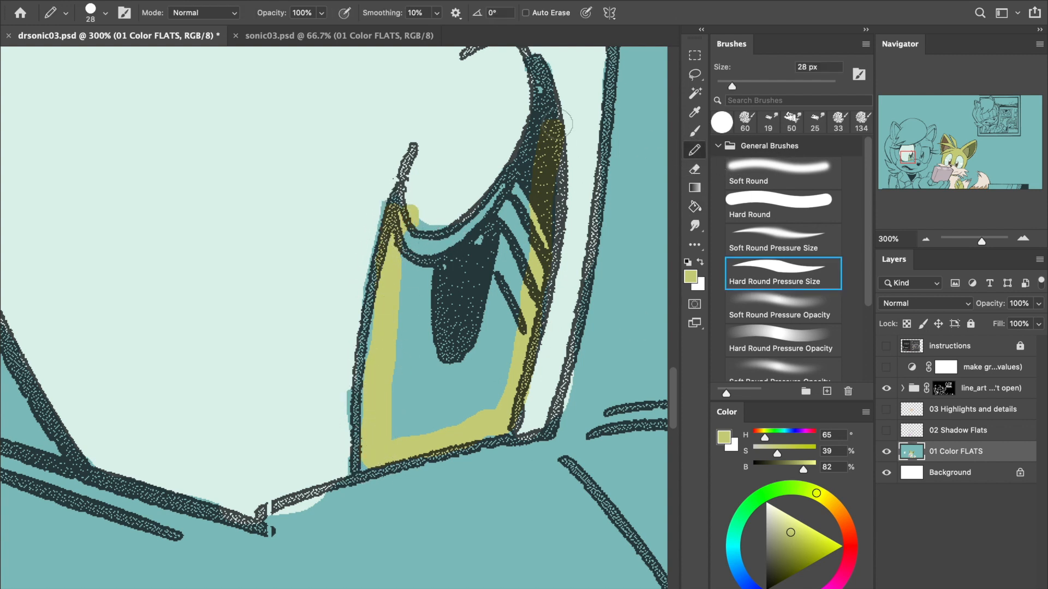
pyautogui.moveTo(543, 108); pyautogui.dragTo(562, 149)
pyautogui.click(695, 206)
pyautogui.click(494, 291)
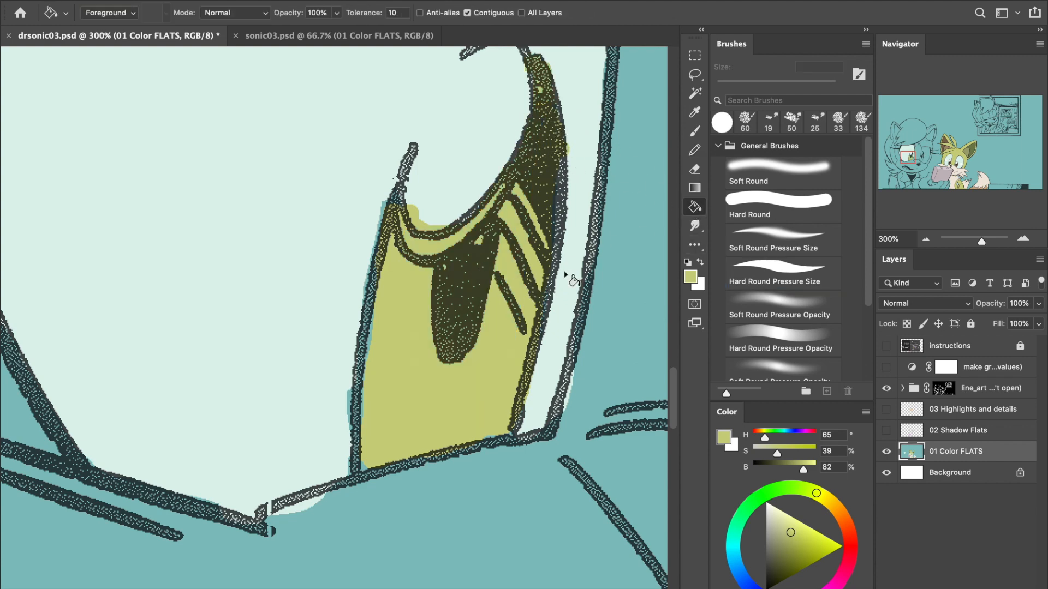
pyautogui.click(926, 238)
pyautogui.click(925, 238)
pyautogui.click(925, 238)
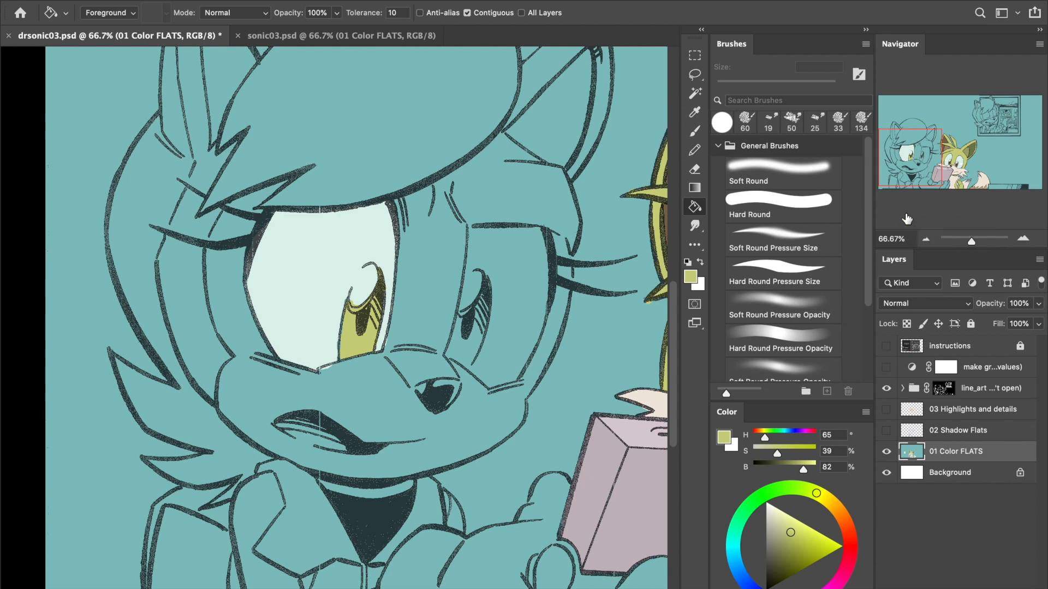
pyautogui.moveTo(919, 154); pyautogui.dragTo(927, 173)
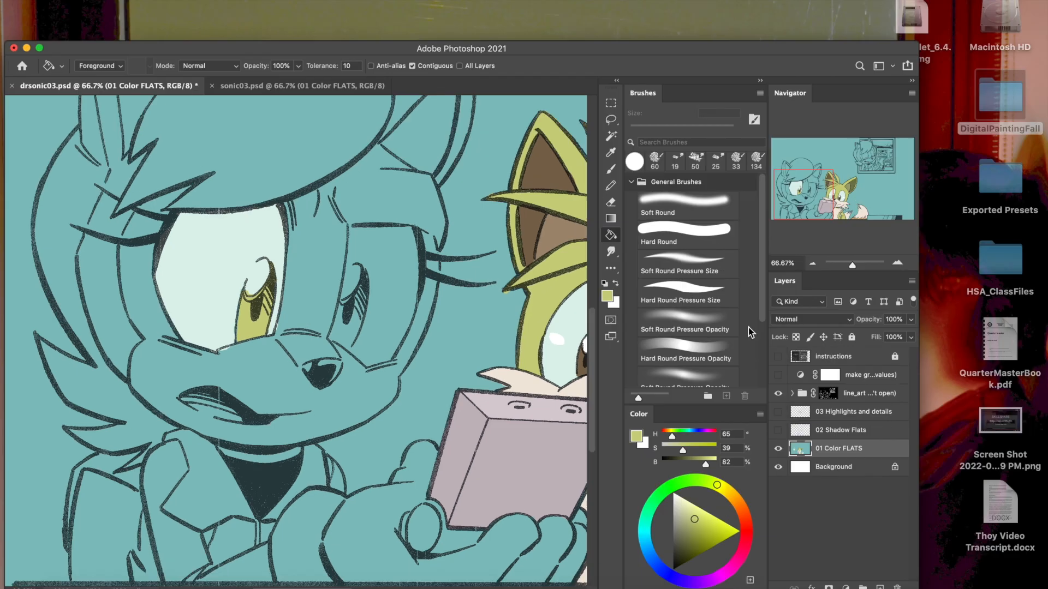
# - Switch to Finder, open drsonic03.pdf from the 02_Comic_Sonic folder, and show its Step 1 color flats page full screen
pyautogui.click(681, 107)
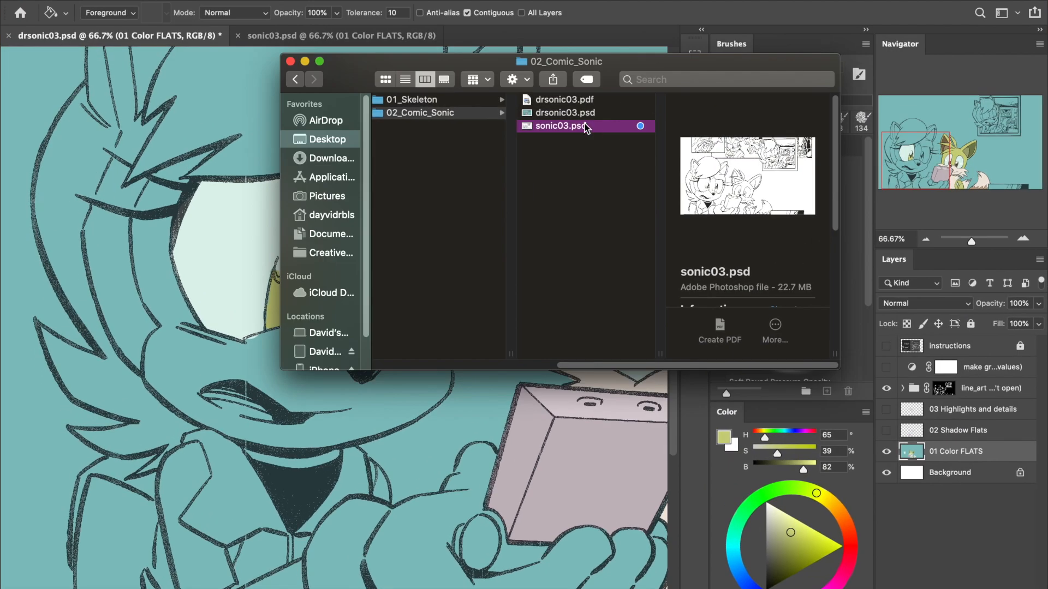
pyautogui.doubleClick(583, 104)
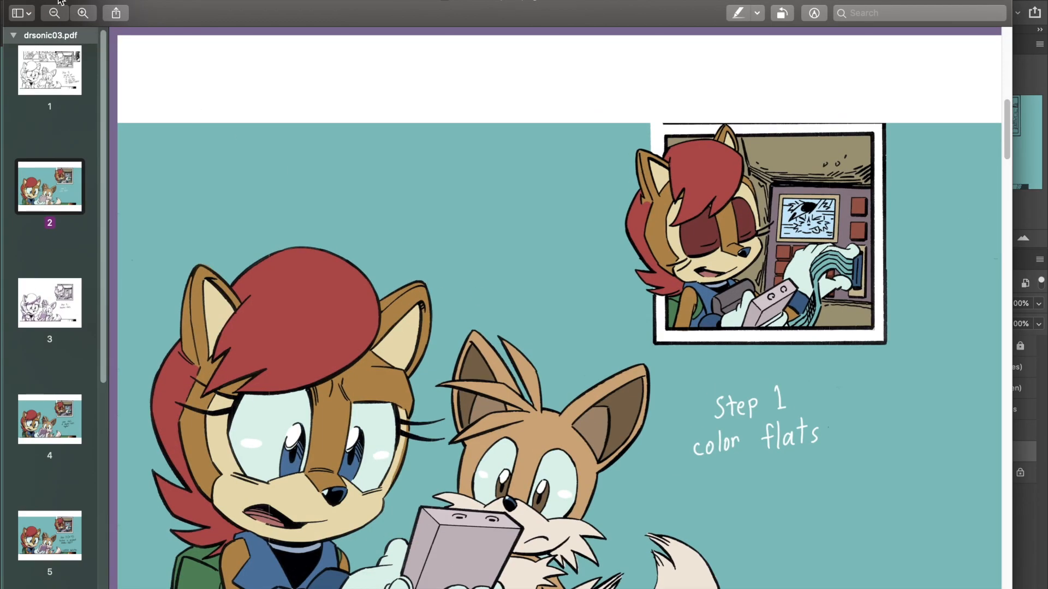
pyautogui.click(46, 2)
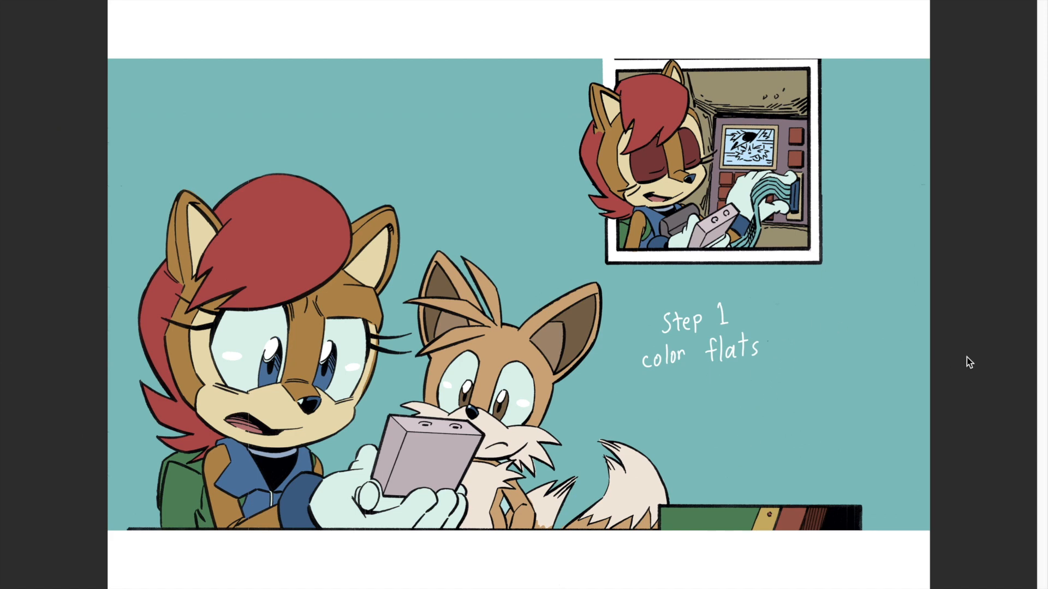
# - Page through the PDF's coloring stages from Step 2 shadow flats to Step 5 highlights and details
pyautogui.press('Down')
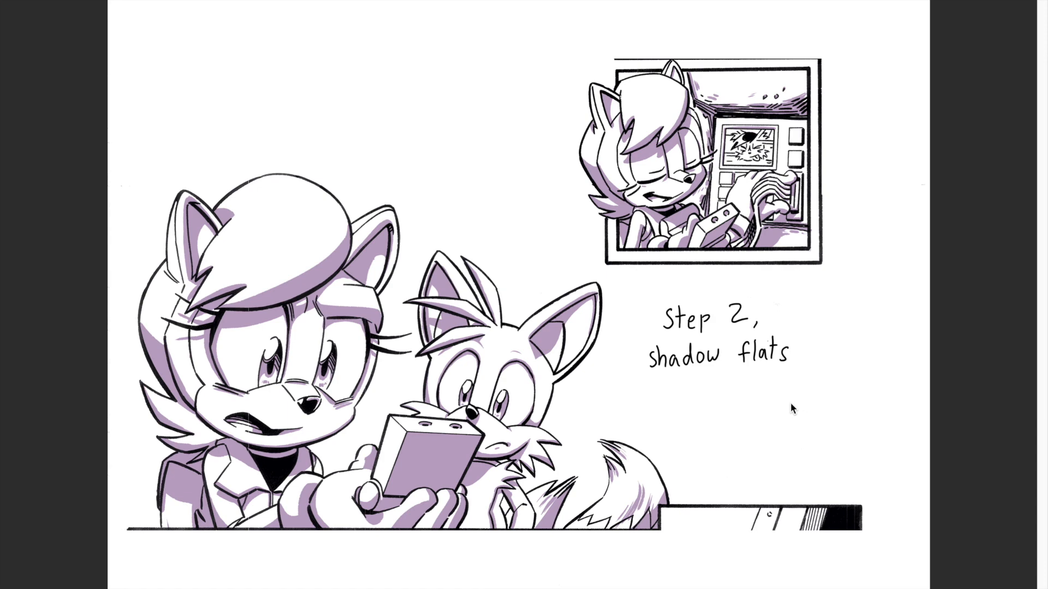
pyautogui.press('Down')
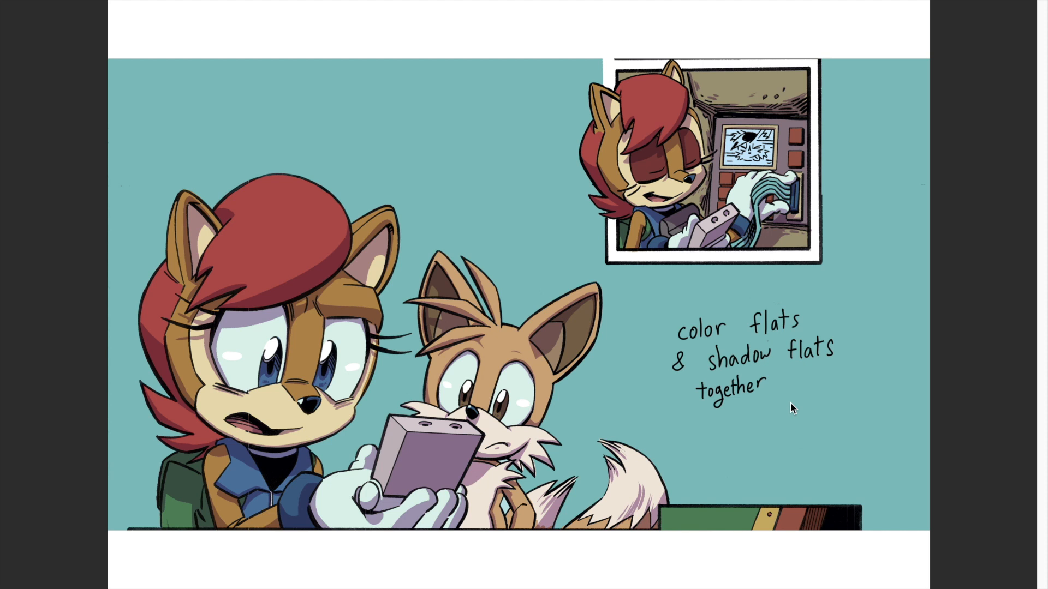
pyautogui.press('Down')
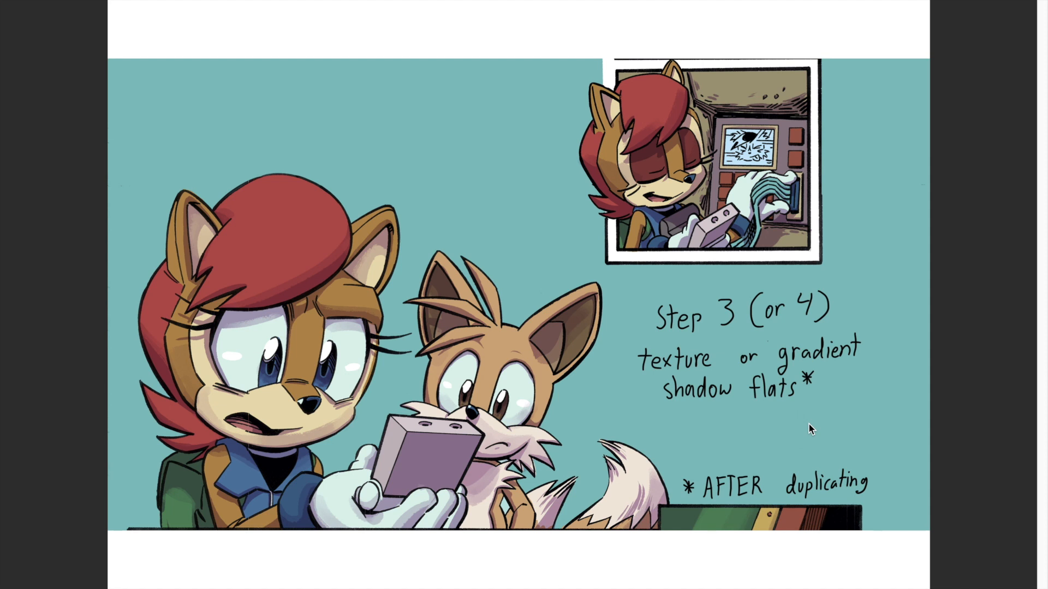
pyautogui.press('Down')
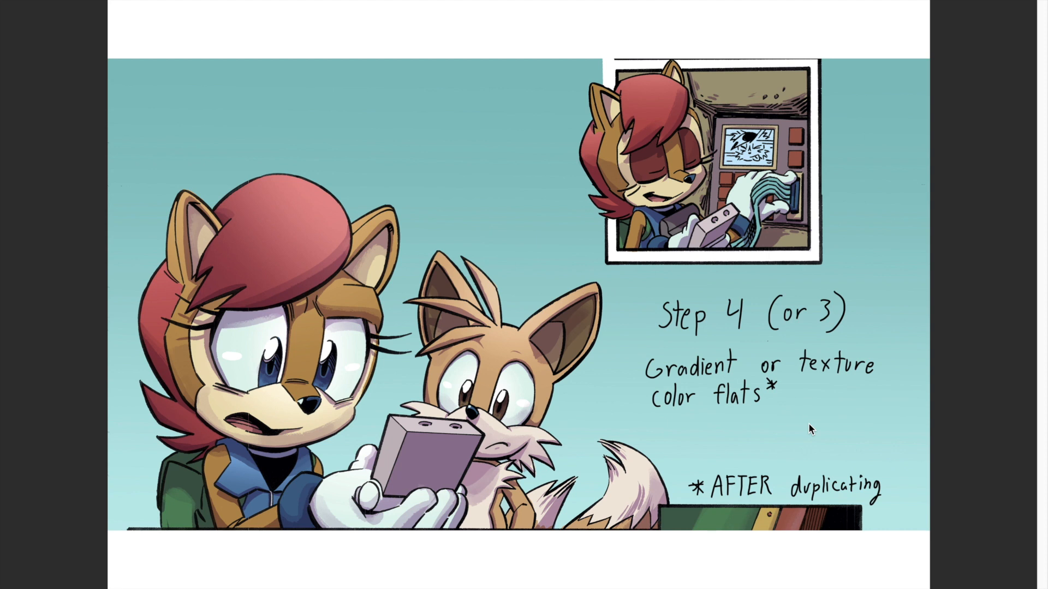
pyautogui.press('Right')
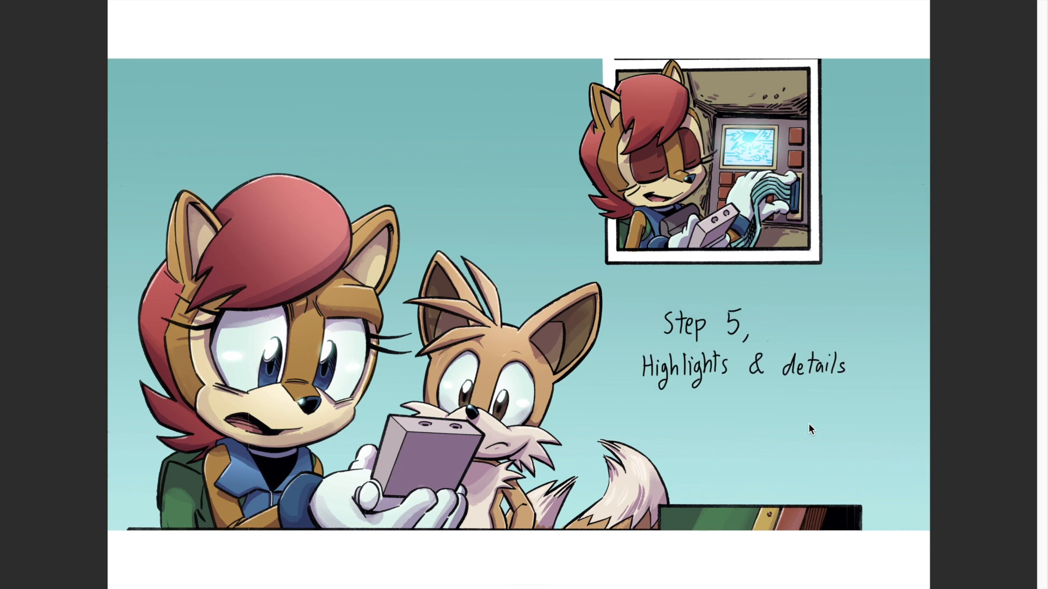